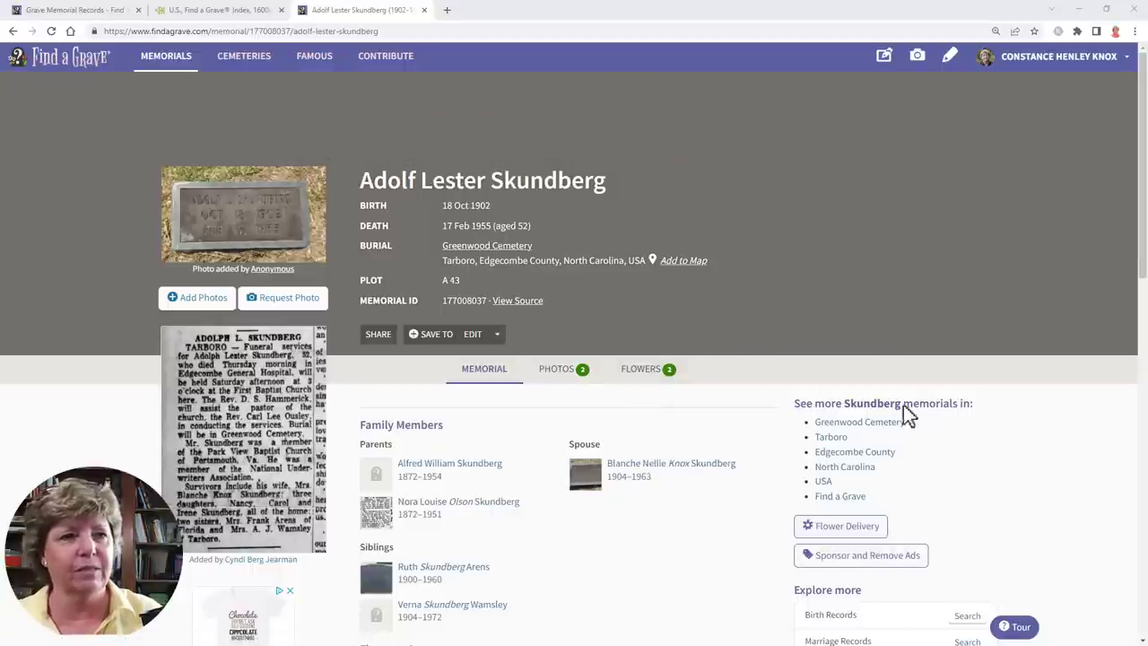
Show the memorial's flower tributes: a rose from 10 Sep 2021 and a cross from 8 Nov 2020
{"action": "left_click", "coordinate": [646, 384]}
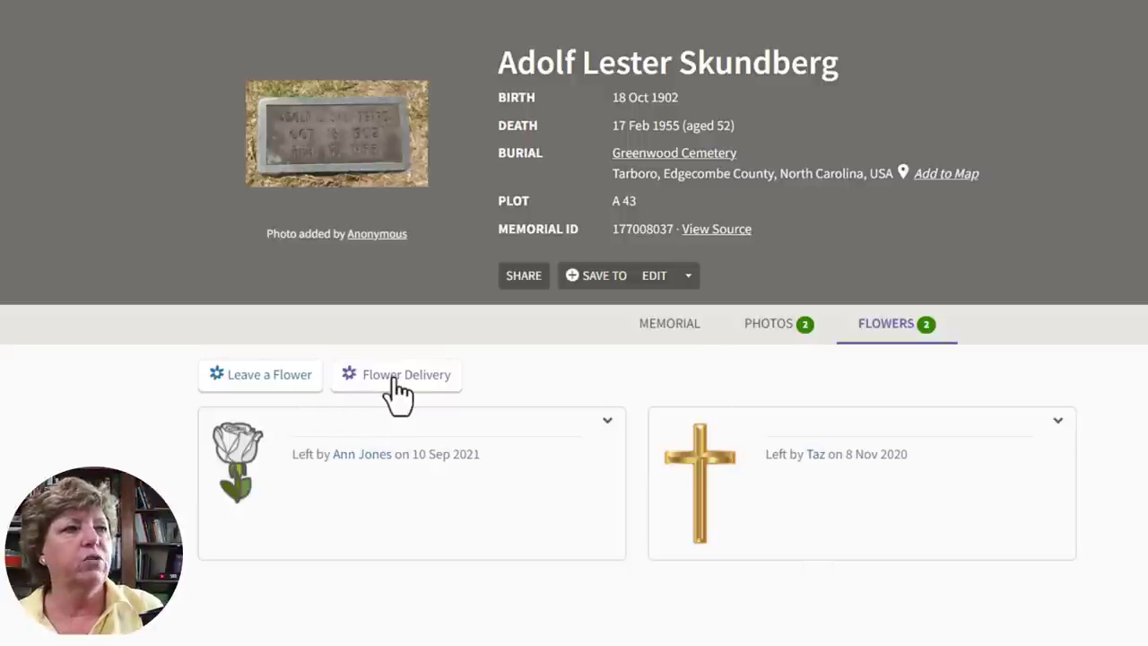
Post a sunflower tribute with the note 'My husbands family.' on the memorial
{"action": "left_click", "coordinate": [274, 381]}
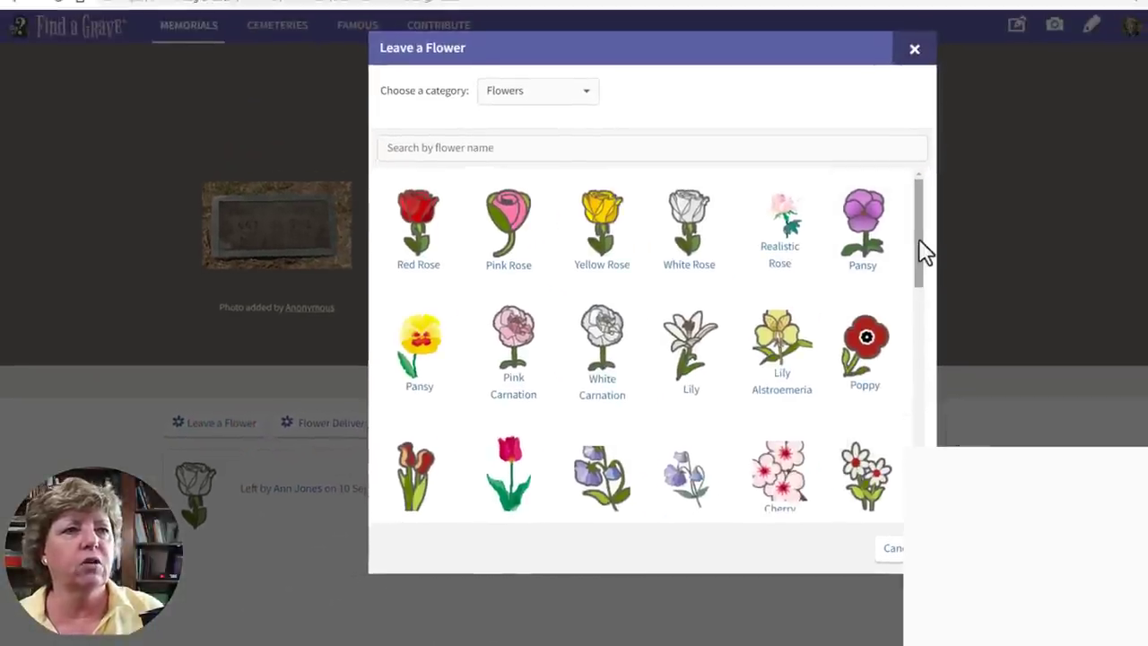
{"action": "left_click_drag", "start_coordinate": [924, 251], "coordinate": [930, 389]}
{"action": "left_click", "coordinate": [509, 323]}
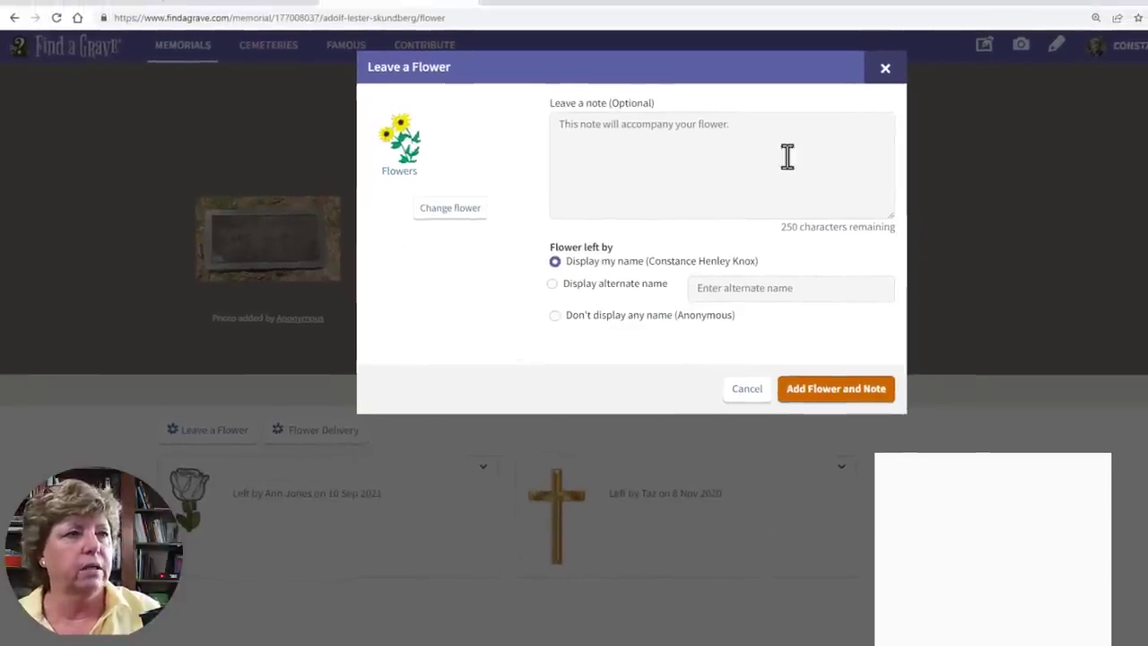
{"action": "left_click", "coordinate": [788, 145]}
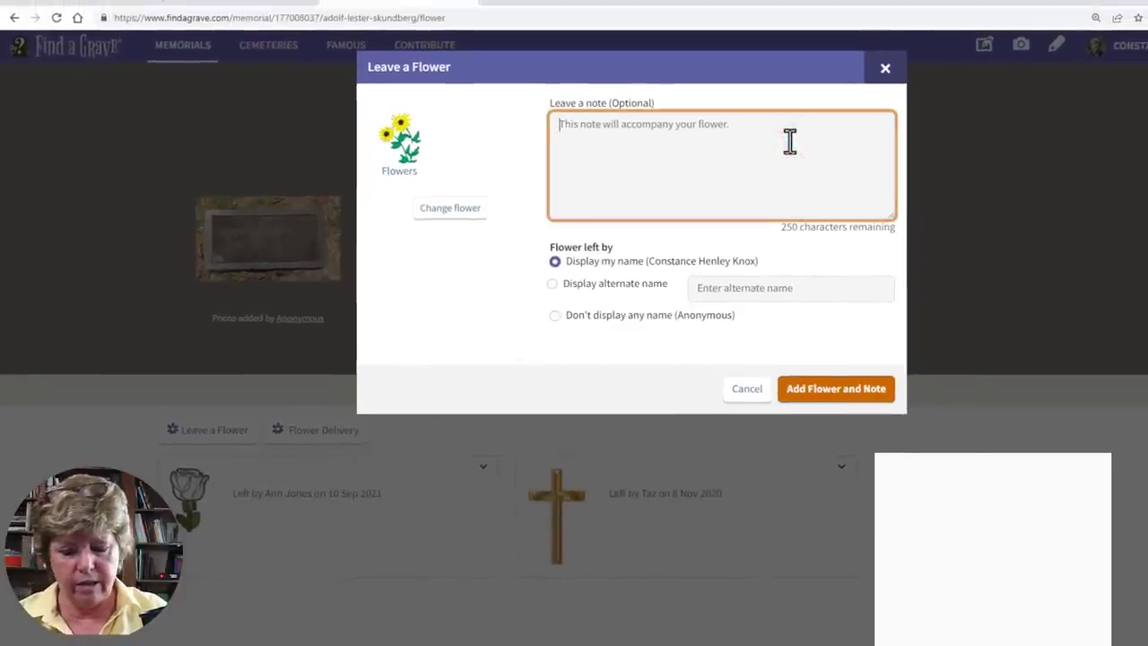
{"action": "type", "text": "My husban"}
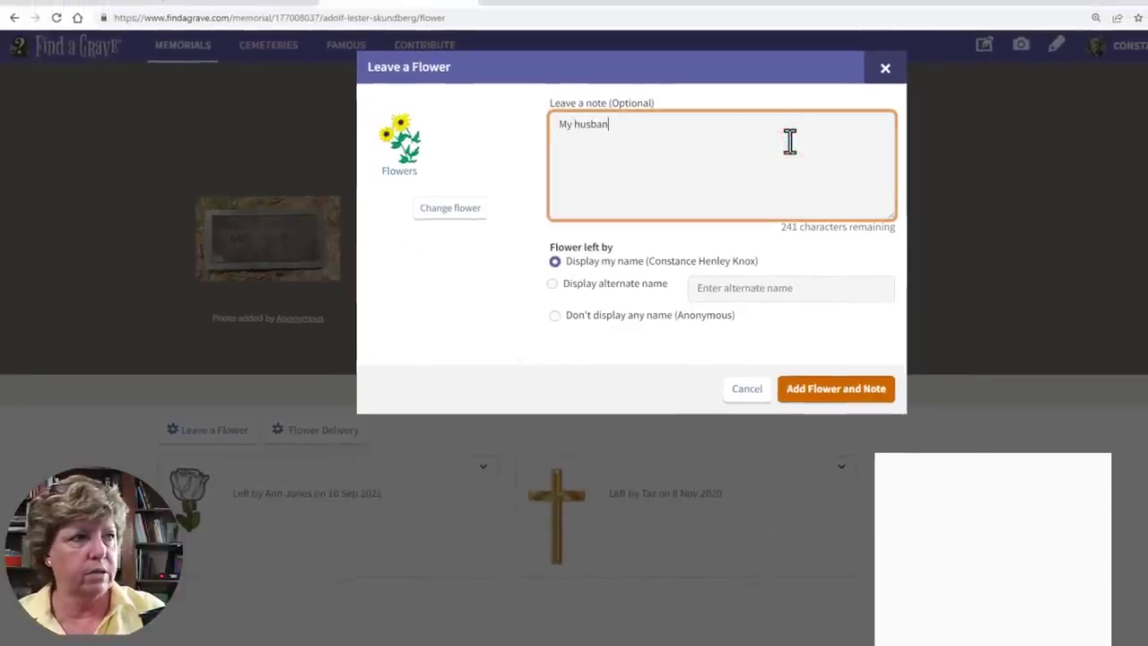
{"action": "type", "text": "ds family."}
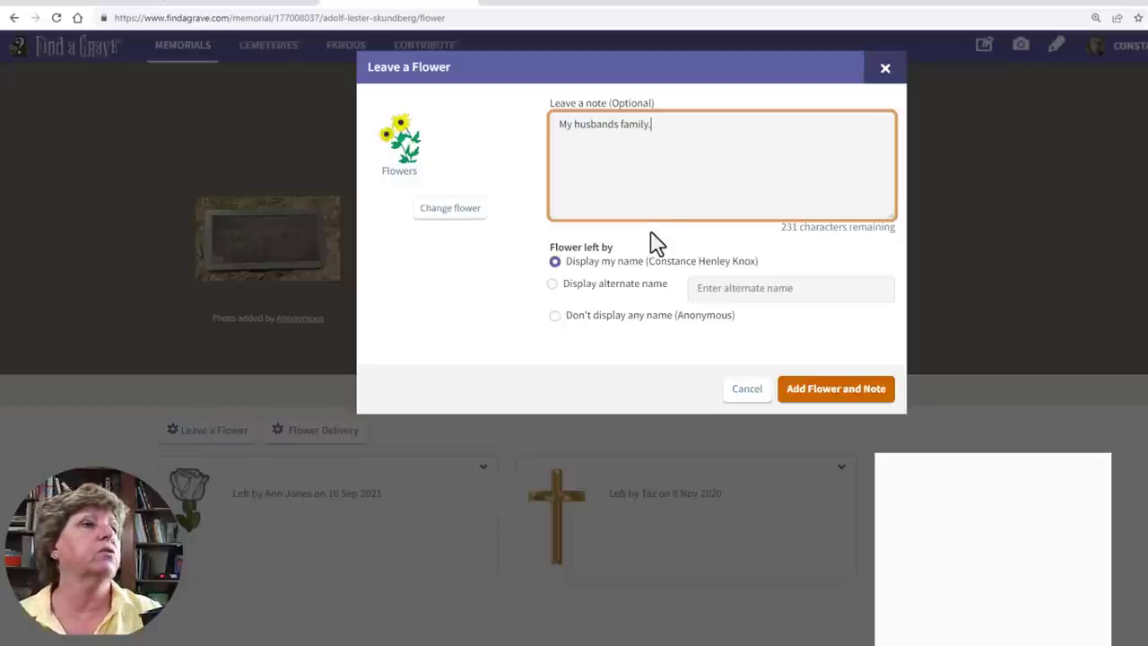
{"action": "left_click", "coordinate": [823, 393]}
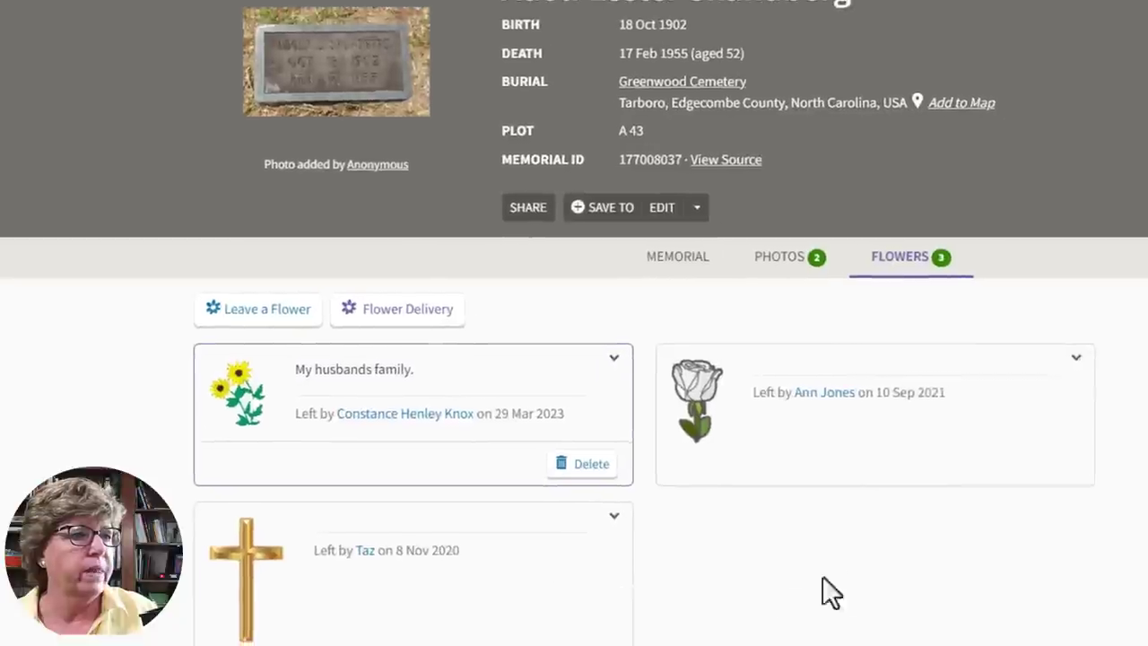
Scroll down the memorial's Flowers tab to view the three tributes
{"action": "scroll", "coordinate": [834, 583], "scroll_direction": "down", "scroll_amount": 2}
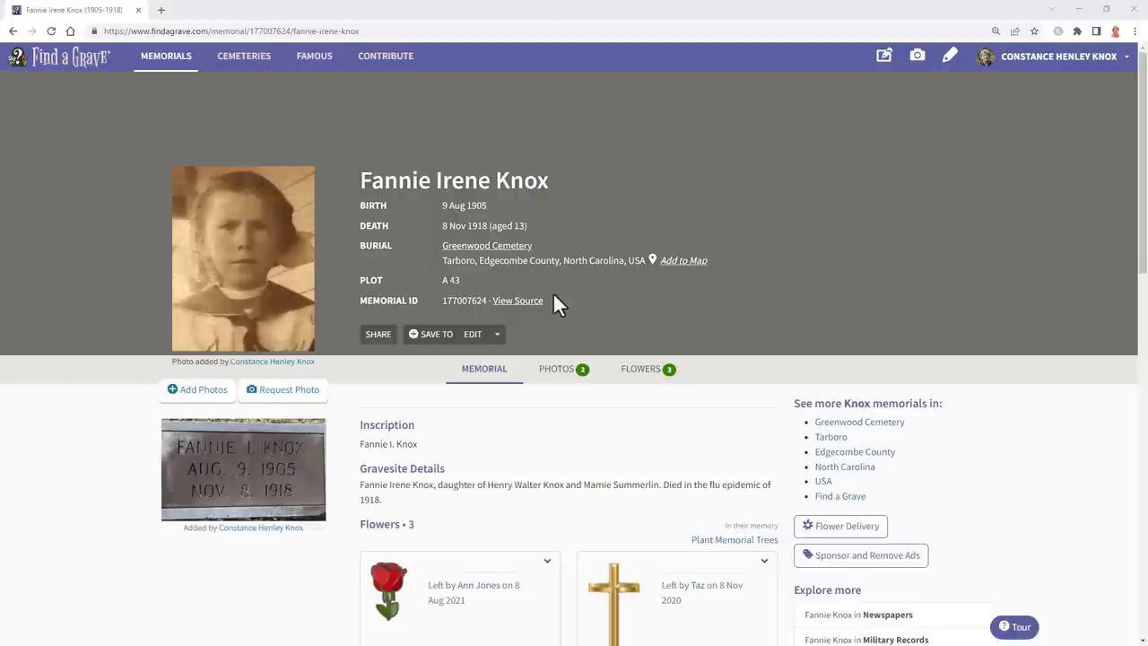
Add the memorial to the existing Knox Family virtual cemetery and save it
{"action": "left_click", "coordinate": [414, 336]}
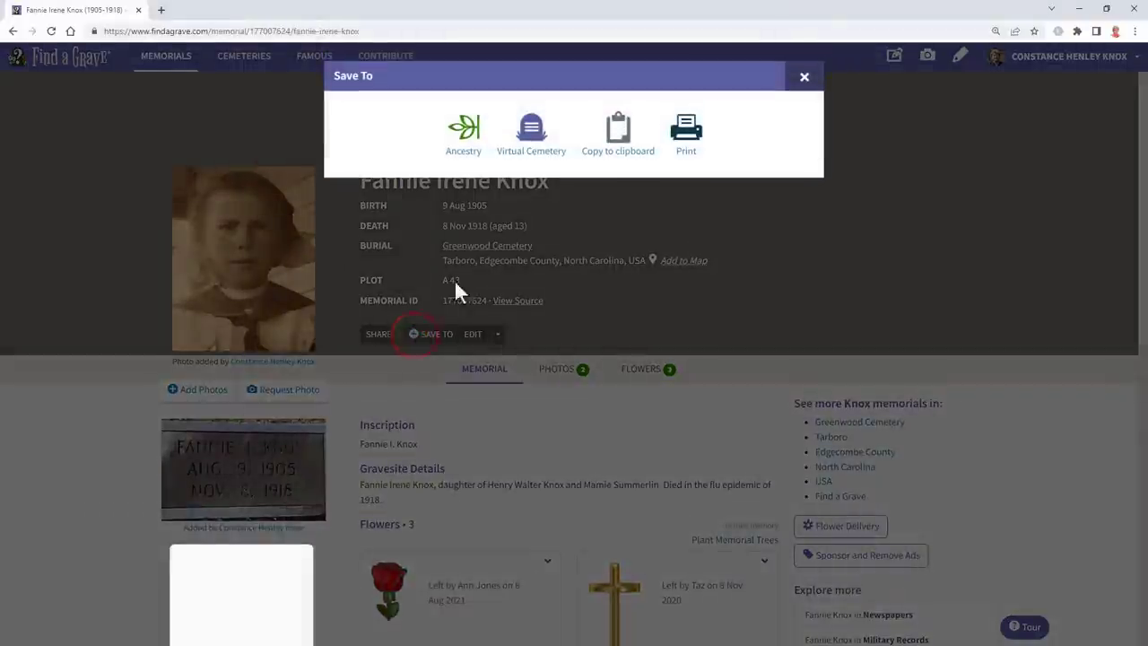
{"action": "left_click", "coordinate": [530, 142]}
{"action": "left_click", "coordinate": [362, 348]}
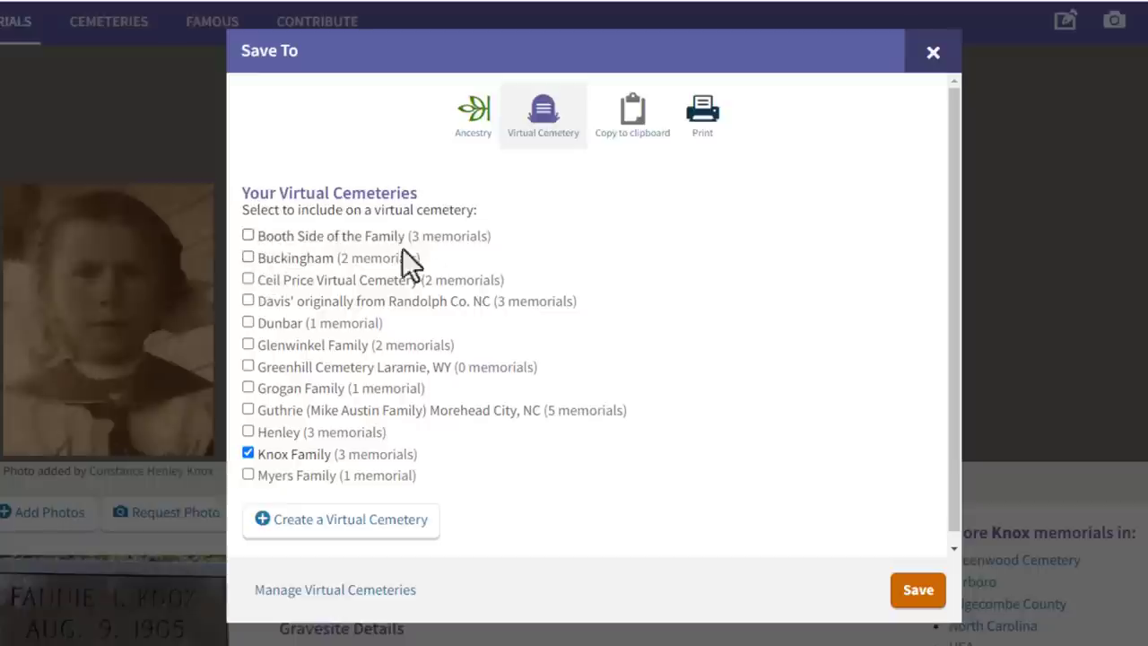
{"action": "left_click", "coordinate": [296, 520]}
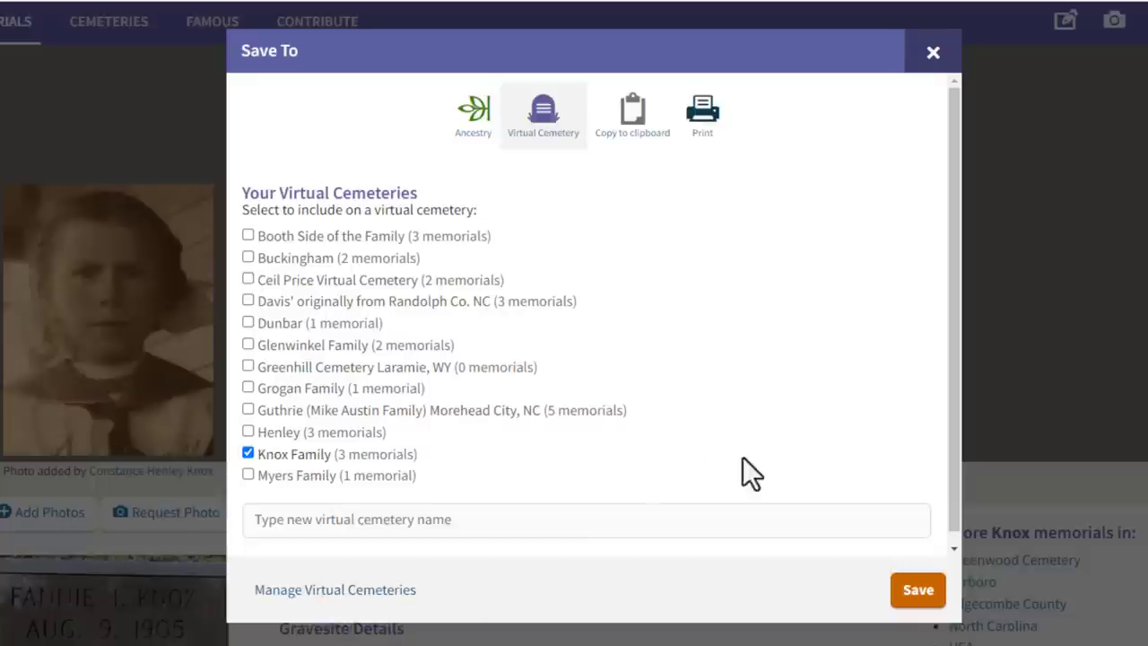
{"action": "left_click", "coordinate": [246, 452]}
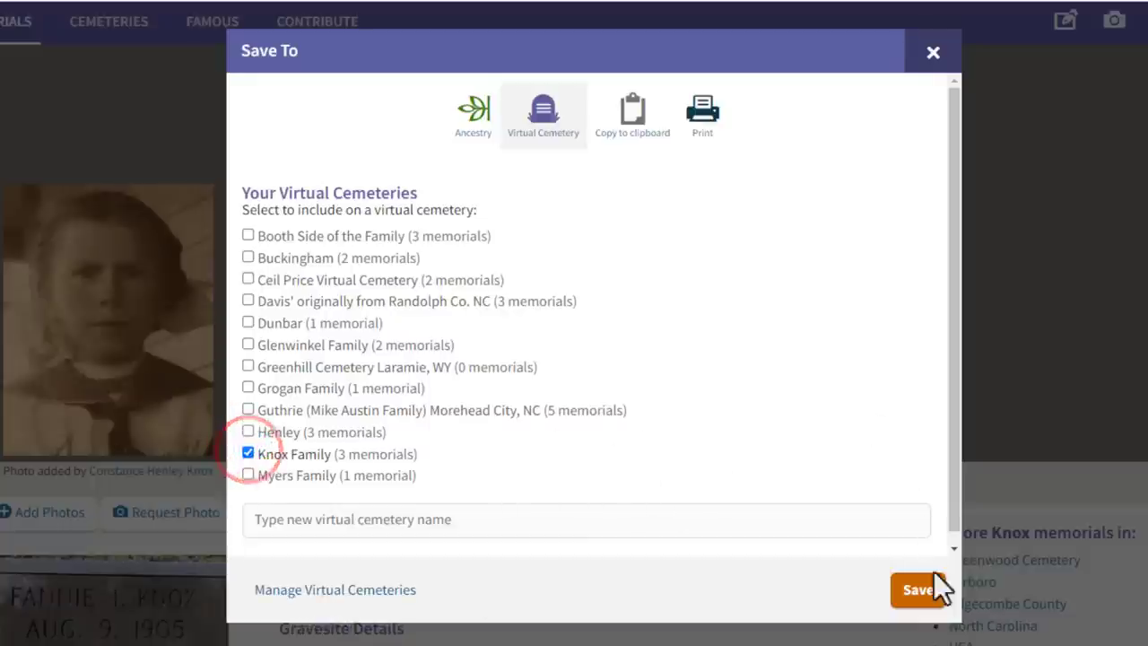
{"action": "left_click", "coordinate": [924, 587]}
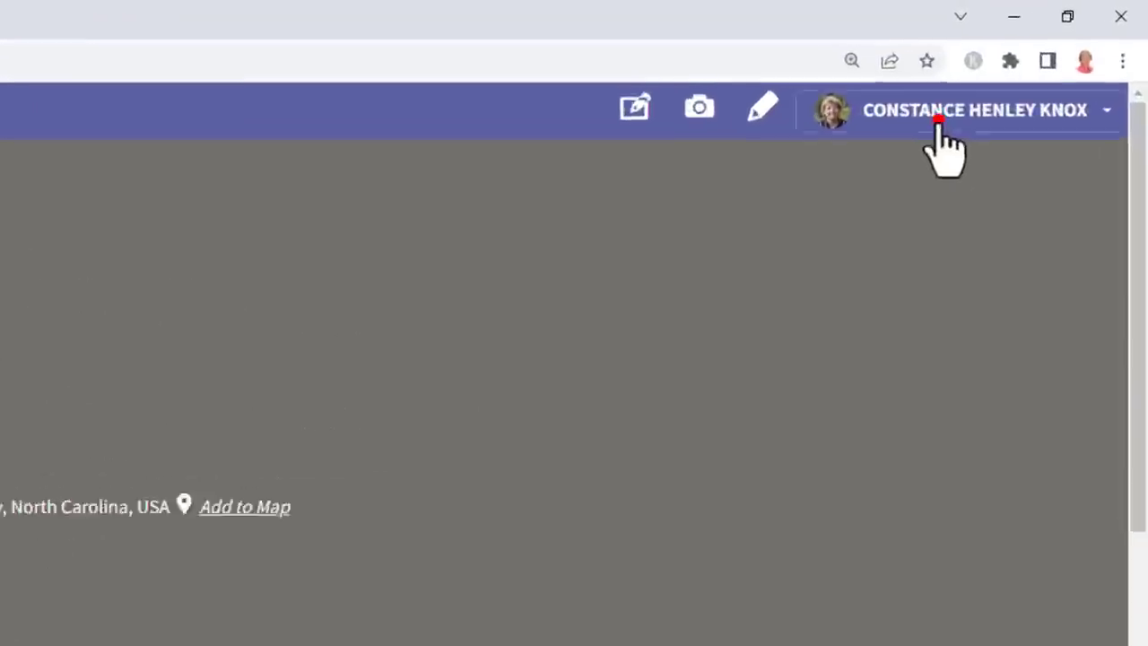
View your Virtual Cemeteries list from the profile and open the Booth Side of the Family cemetery
{"action": "left_click", "coordinate": [1040, 59]}
{"action": "left_click", "coordinate": [820, 182]}
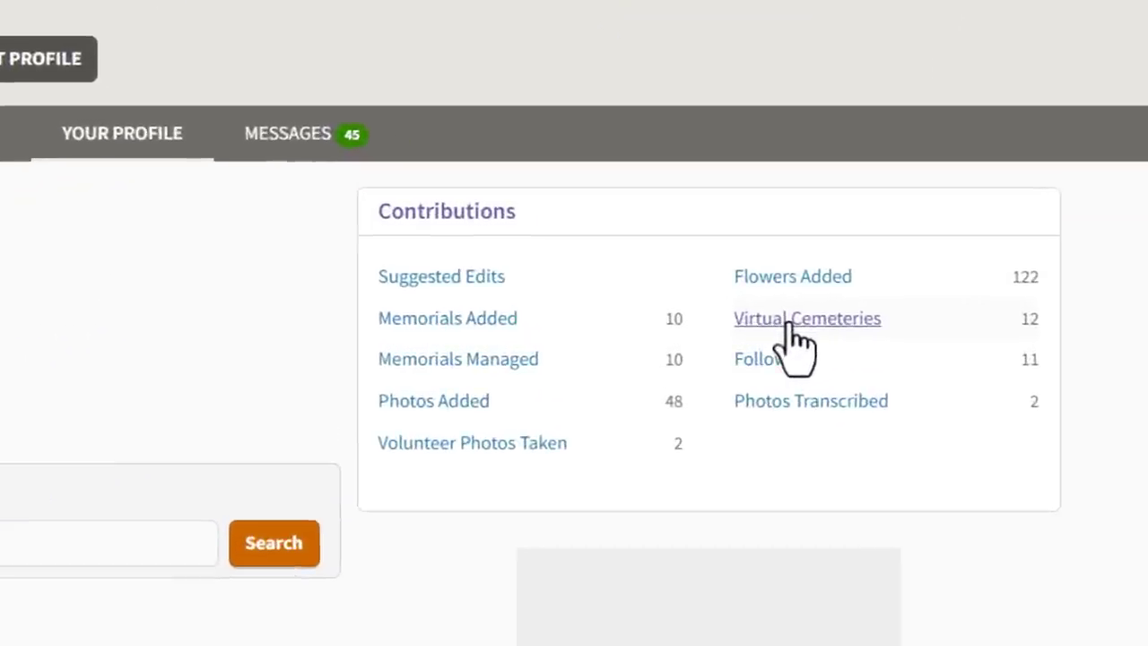
{"action": "left_click", "coordinate": [795, 327]}
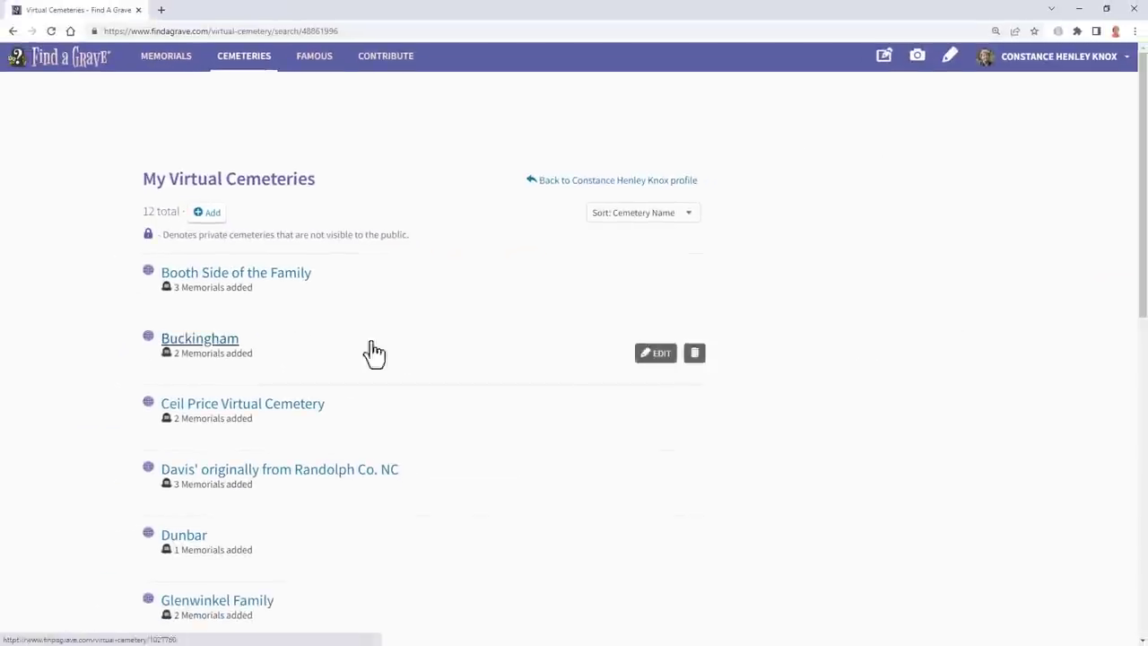
{"action": "left_click", "coordinate": [222, 274]}
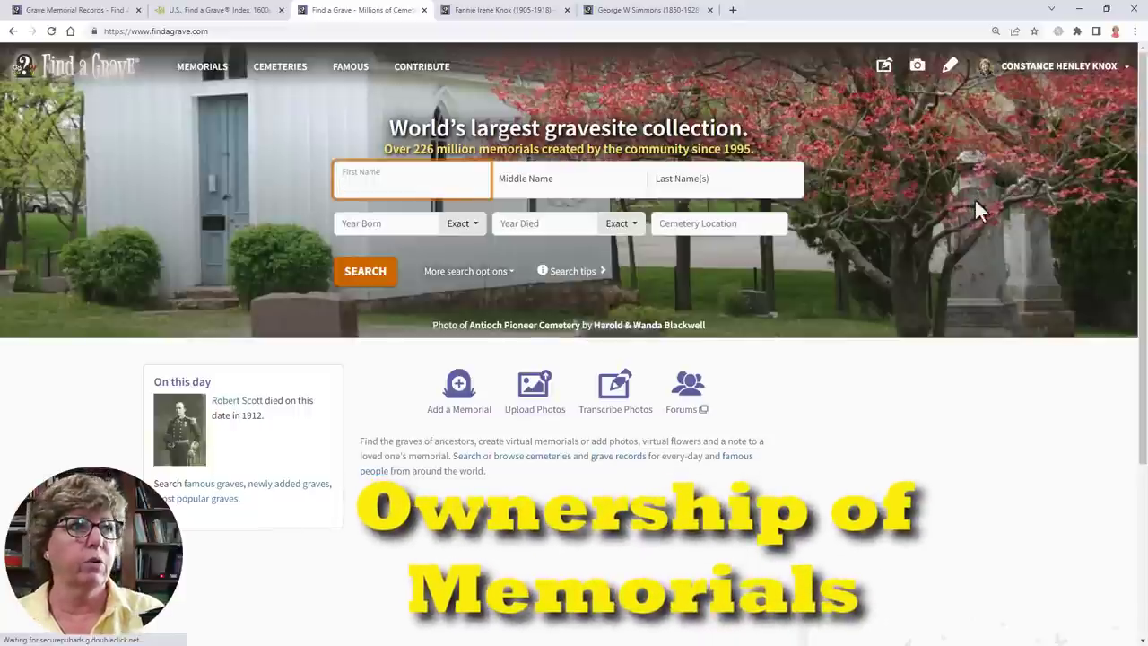
Return to the memorial tab and open My Memorials, listing 10 managed memorials
{"action": "left_click", "coordinate": [471, 10]}
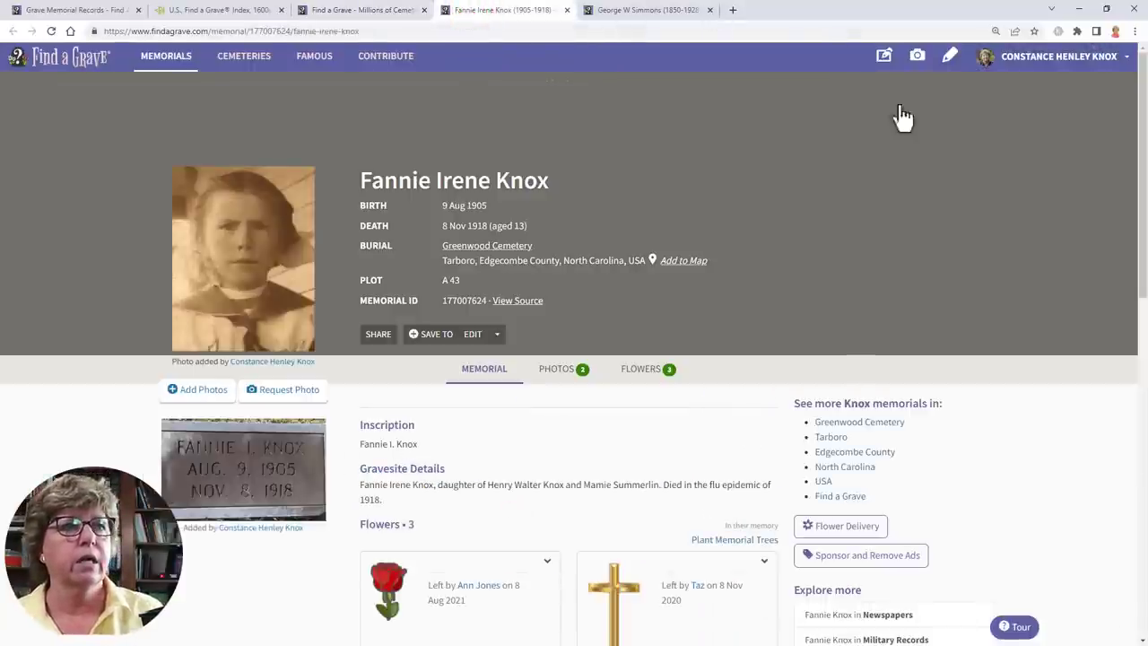
{"action": "left_click", "coordinate": [1045, 59]}
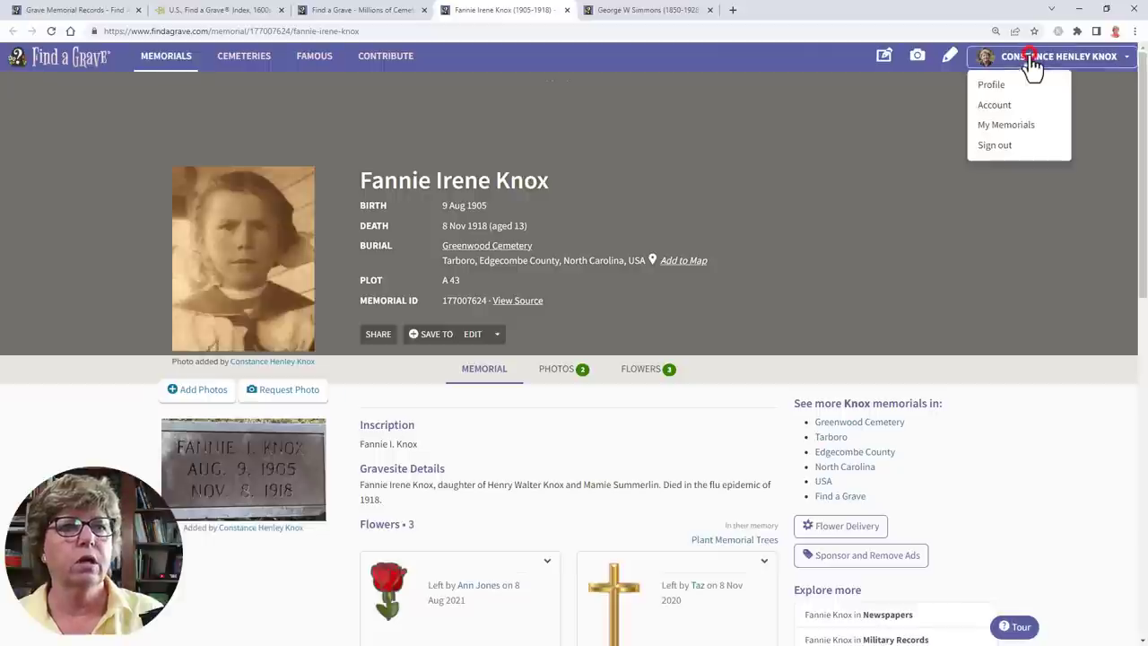
{"action": "left_click", "coordinate": [1038, 128]}
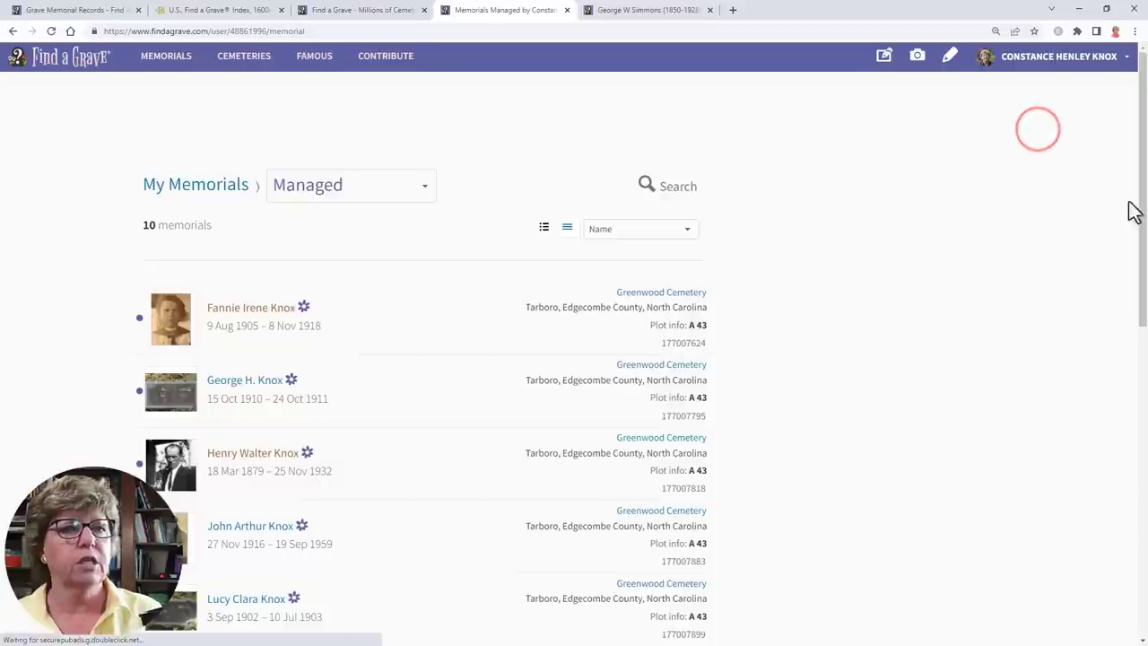
{"action": "left_click_drag", "start_coordinate": [1139, 161], "coordinate": [1144, 322]}
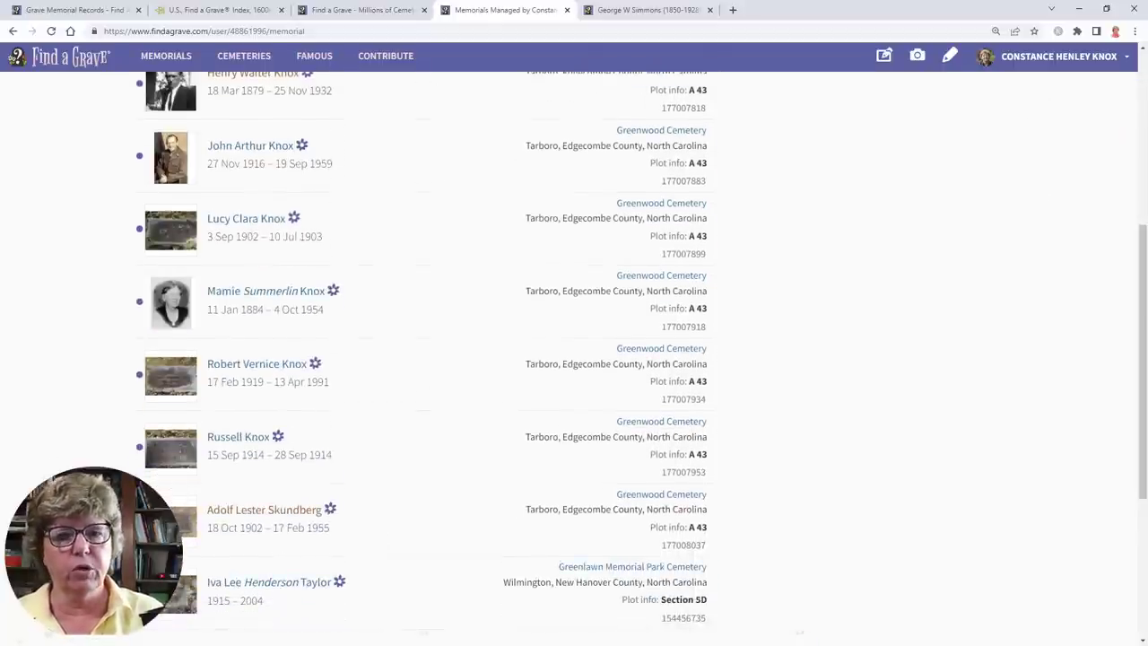
{"action": "left_click_drag", "start_coordinate": [1141, 244], "coordinate": [1144, 178]}
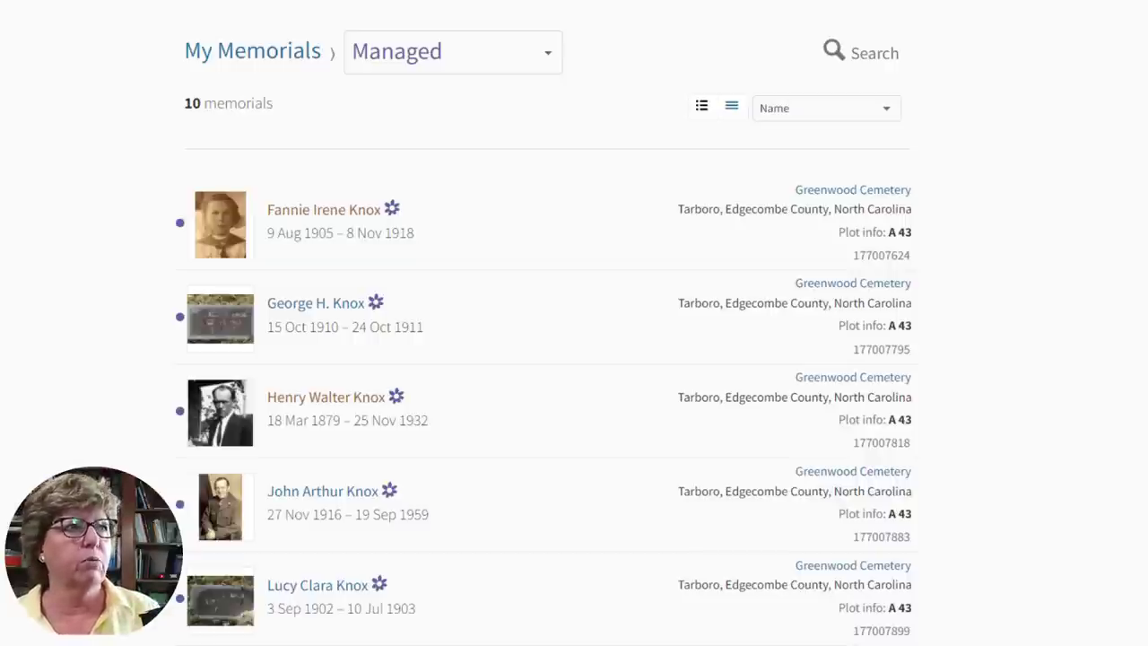
{"action": "left_click", "coordinate": [313, 209]}
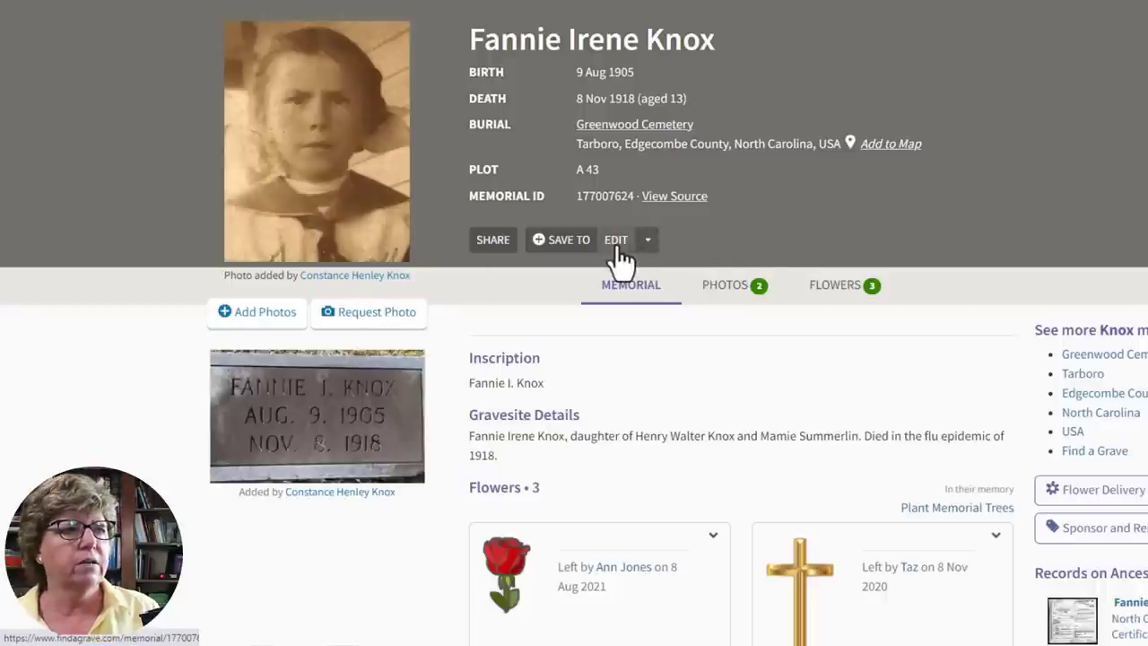
{"action": "left_click", "coordinate": [648, 239]}
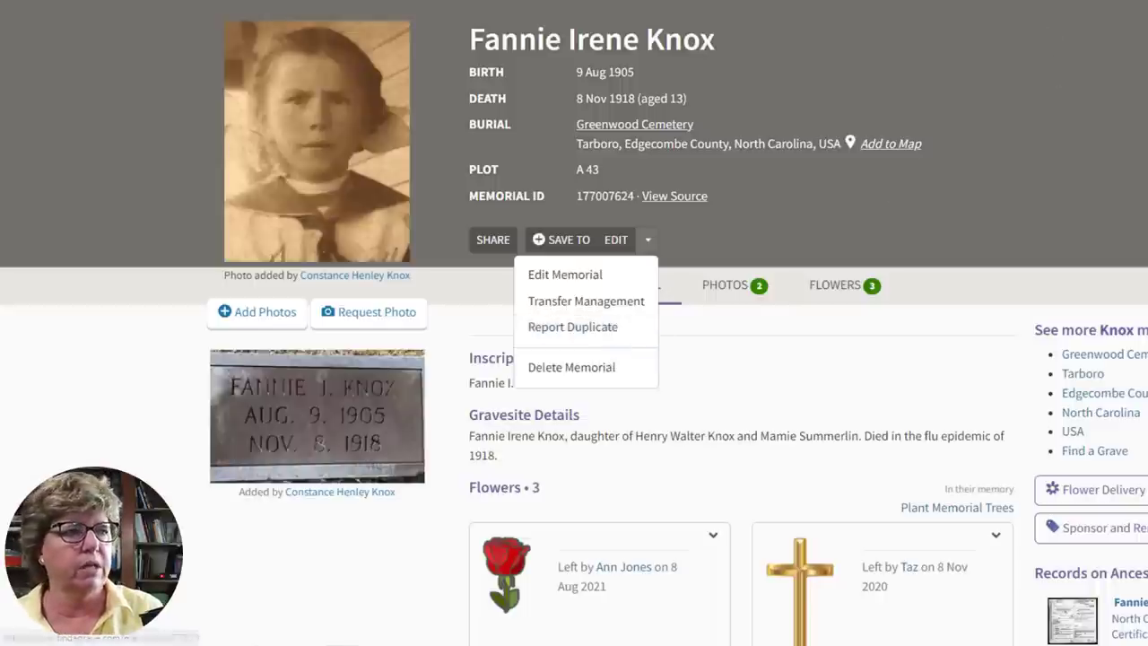
{"action": "left_click", "coordinate": [584, 201]}
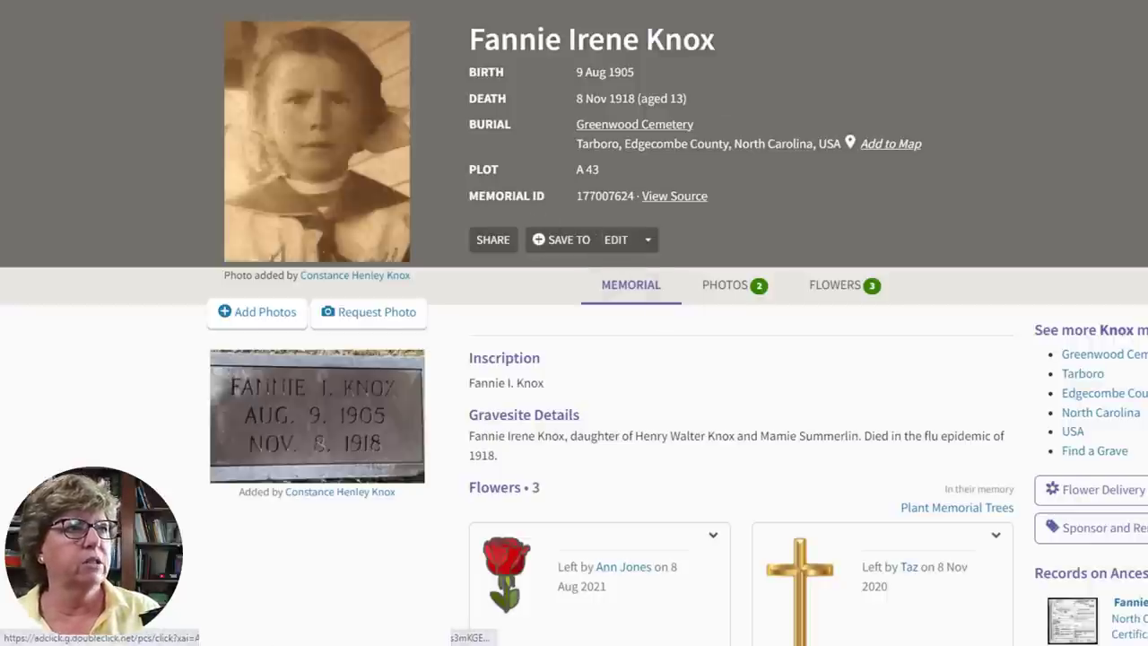
{"action": "key", "text": "alt+Left"}
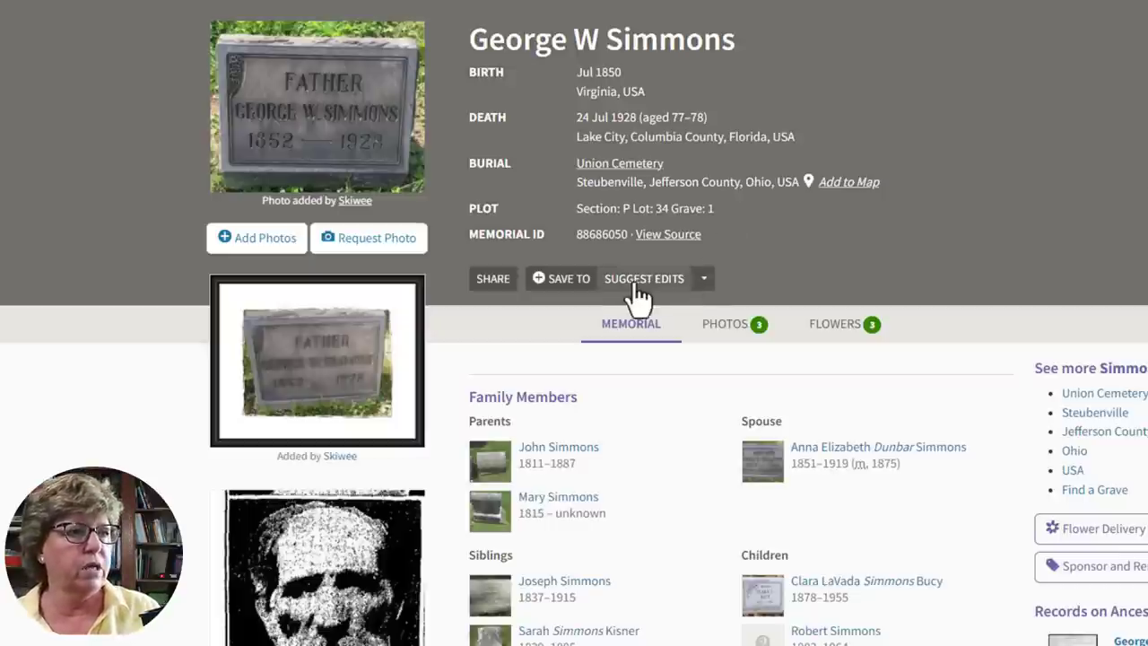
{"action": "left_click", "coordinate": [705, 283]}
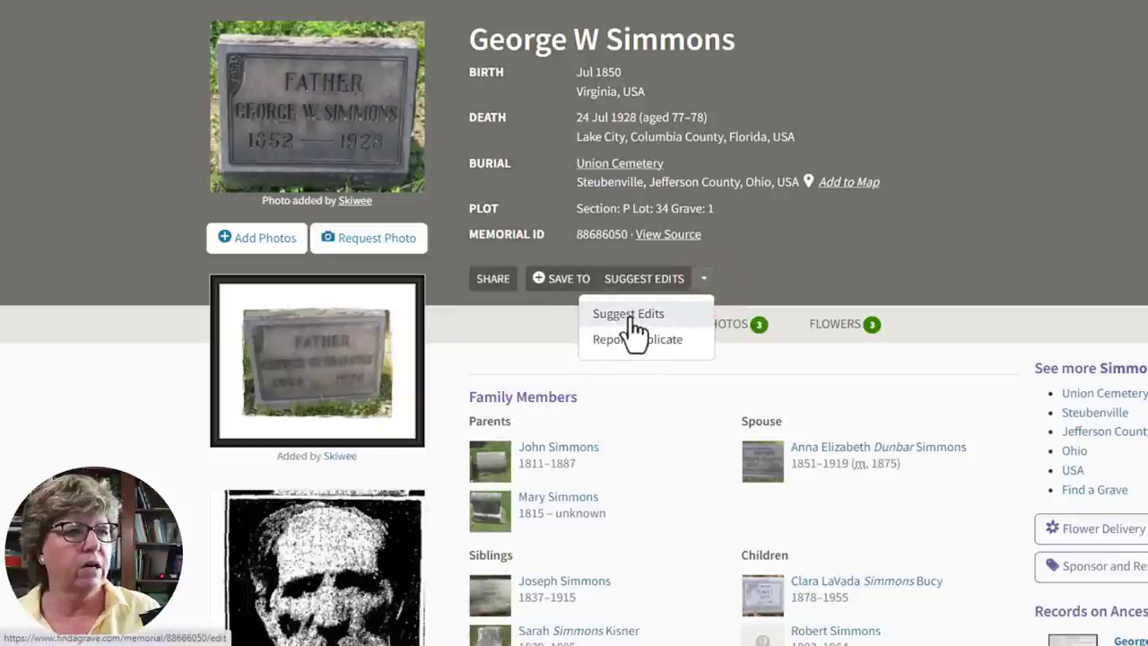
{"action": "left_click", "coordinate": [1017, 202]}
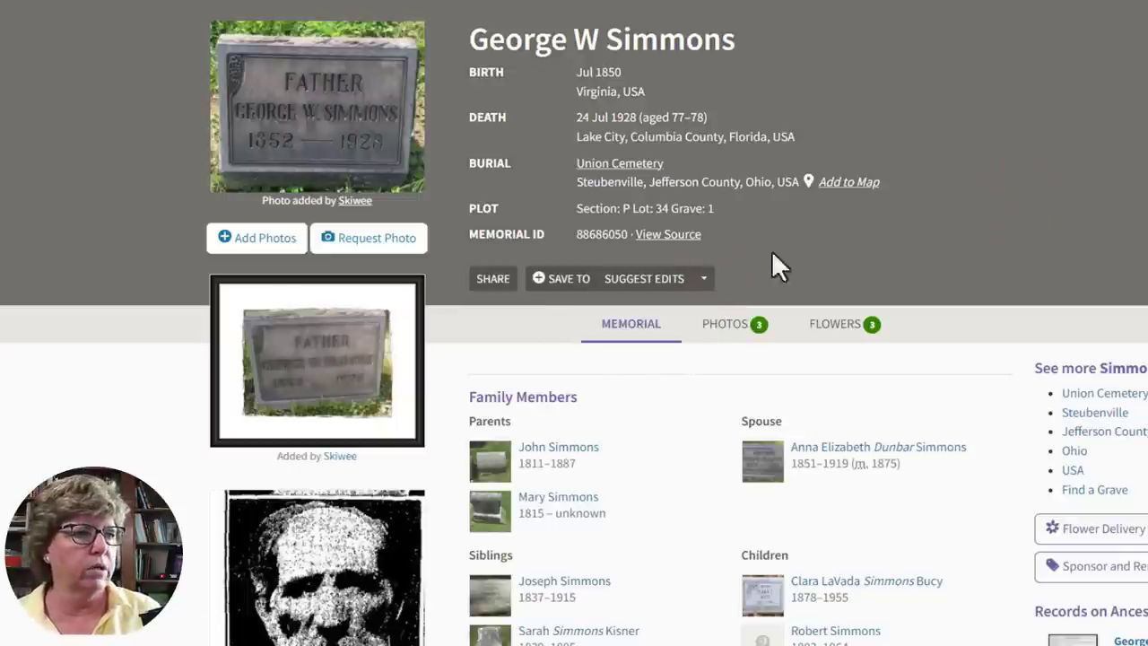
{"action": "left_click", "coordinate": [644, 278]}
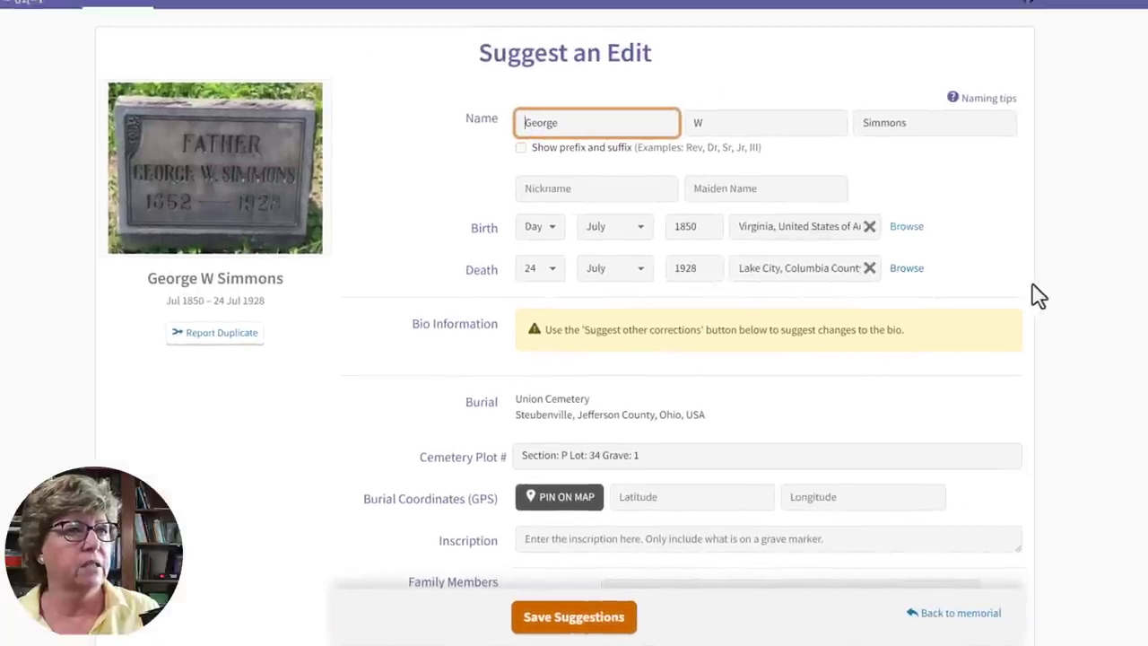
{"action": "scroll", "coordinate": [565, 323], "scroll_direction": "down", "scroll_amount": 4}
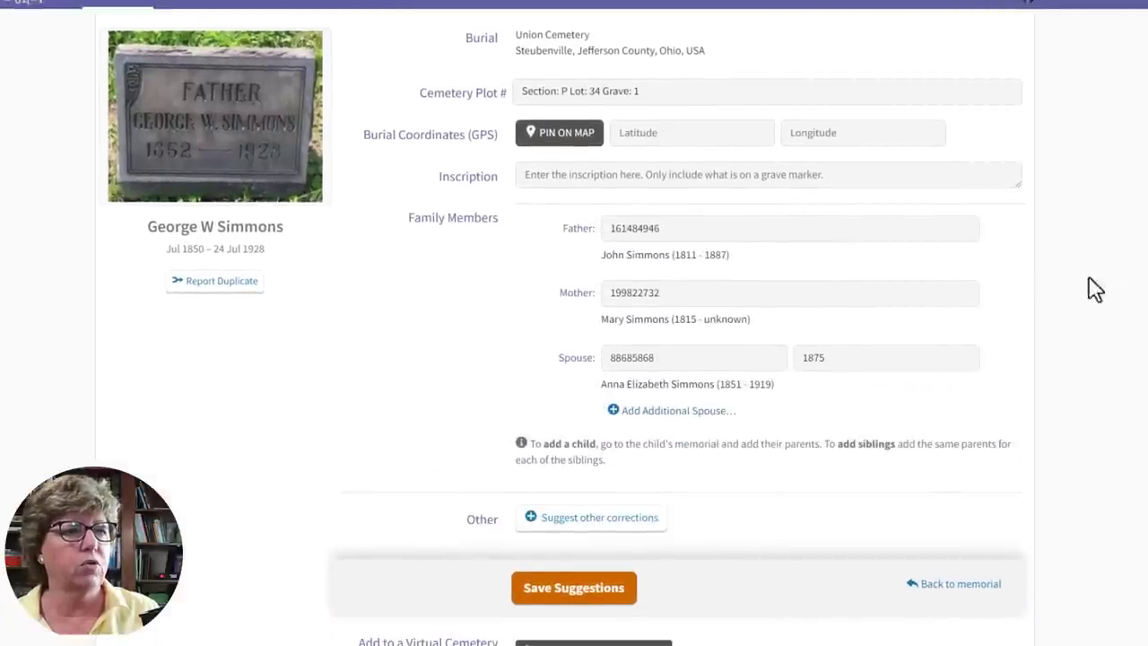
{"action": "scroll", "coordinate": [1021, 260], "scroll_direction": "up", "scroll_amount": 4}
{"action": "left_click", "coordinate": [1021, 260]}
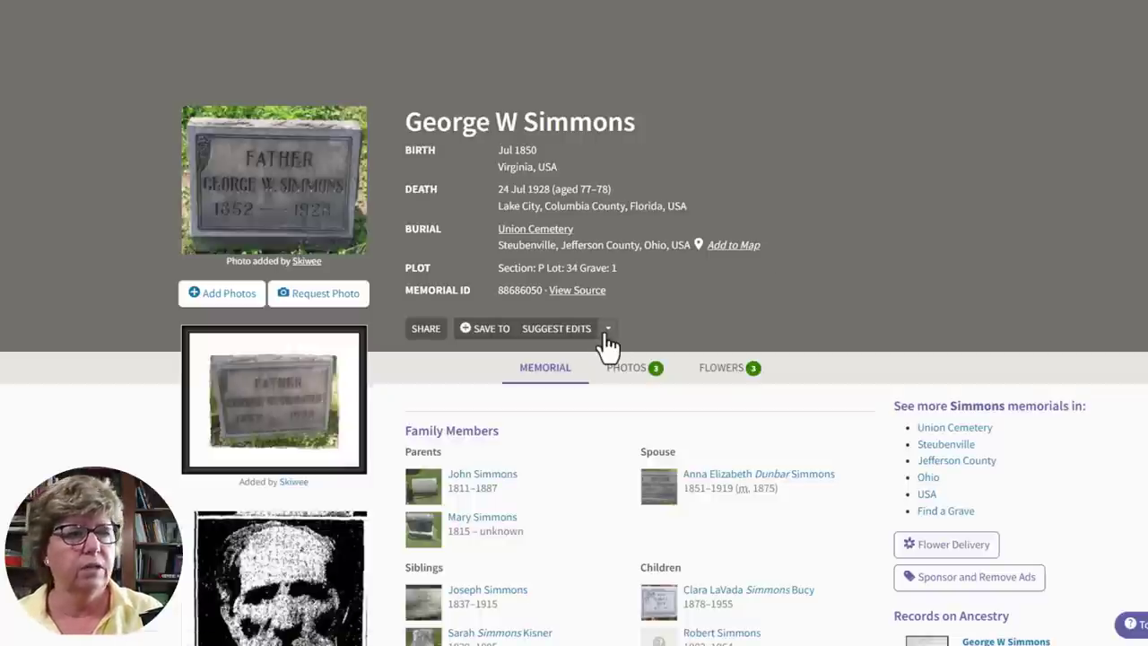
Show the Suggest Edits options, then reveal the source citation at the foot of George W Simmons's memorial
{"action": "left_click", "coordinate": [607, 332]}
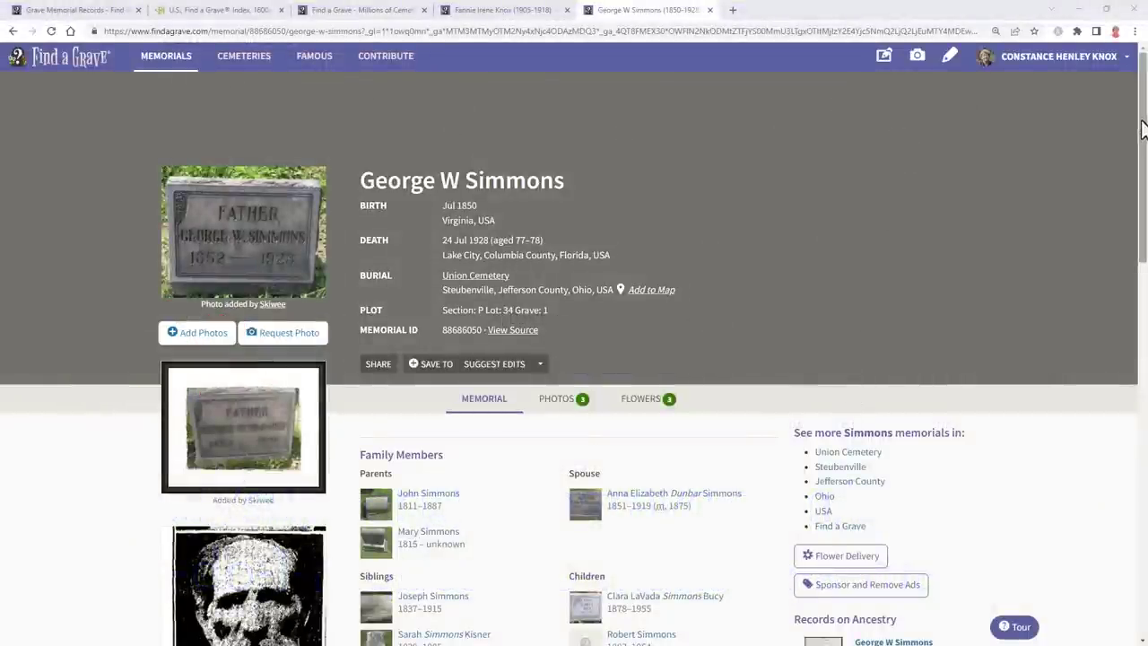
{"action": "left_click_drag", "start_coordinate": [1140, 120], "coordinate": [1050, 556]}
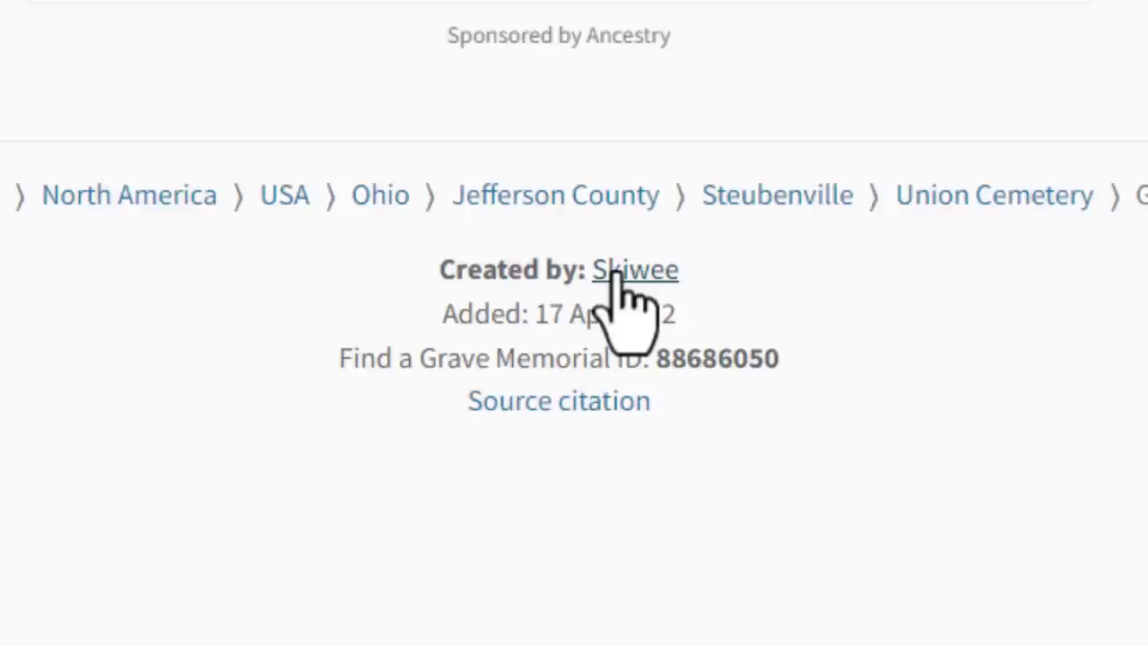
{"action": "left_click", "coordinate": [544, 403]}
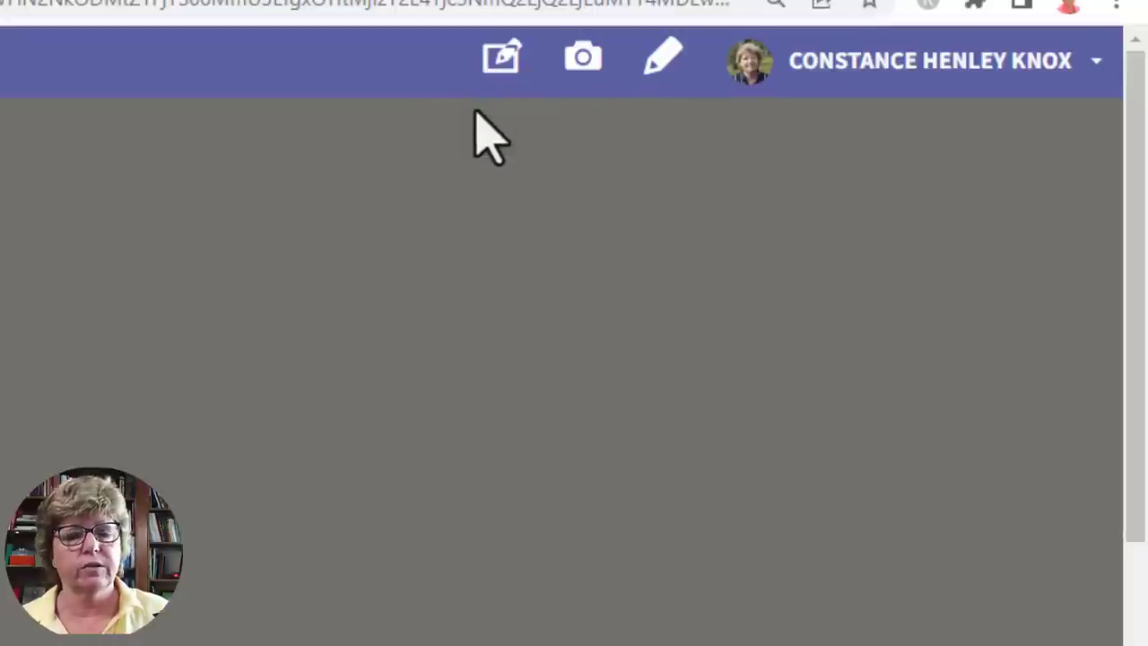
Open Suggested Edits, view Suggestions I've Sent (0 pending), and open the Sort dropdown
{"action": "left_click", "coordinate": [664, 67]}
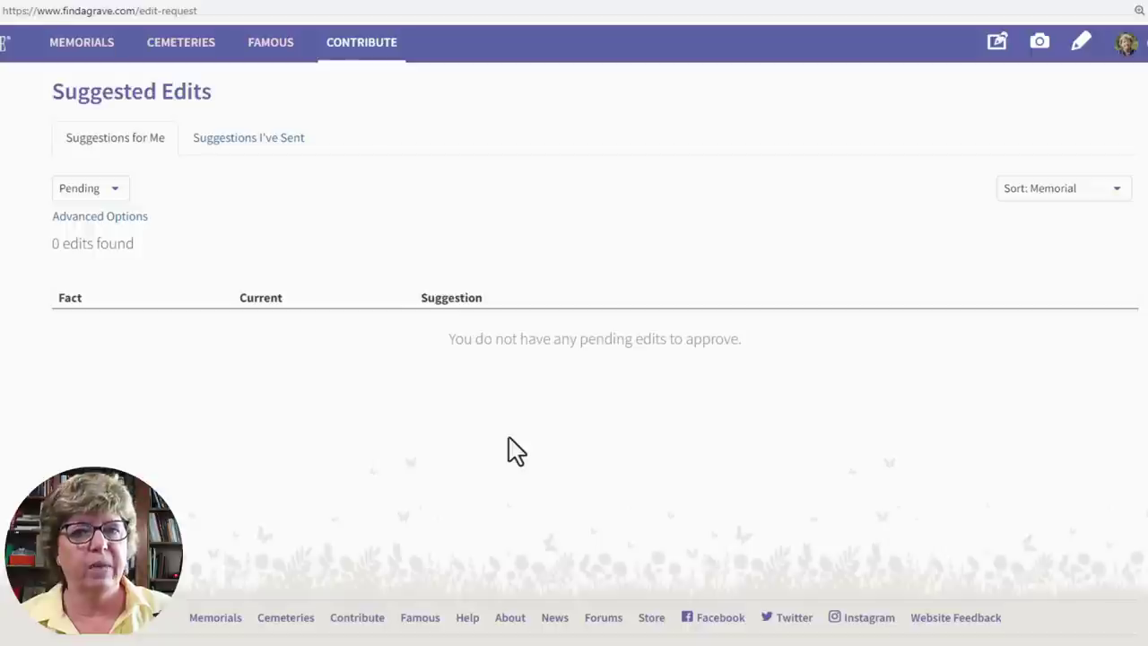
{"action": "left_click", "coordinate": [247, 137]}
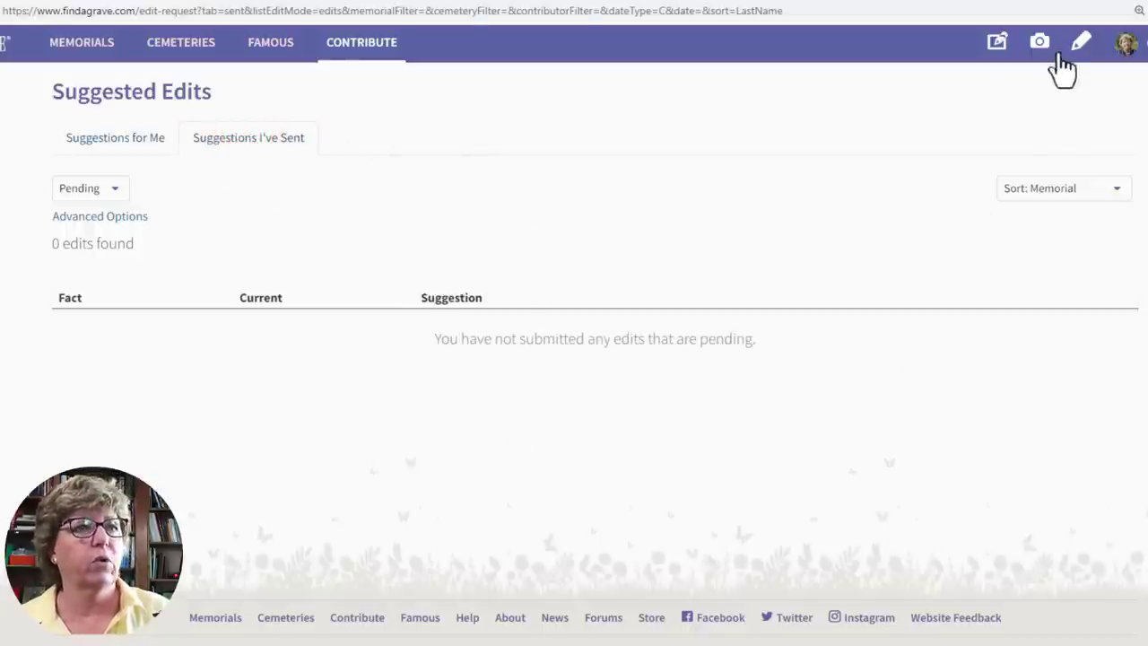
{"action": "left_click", "coordinate": [1067, 188]}
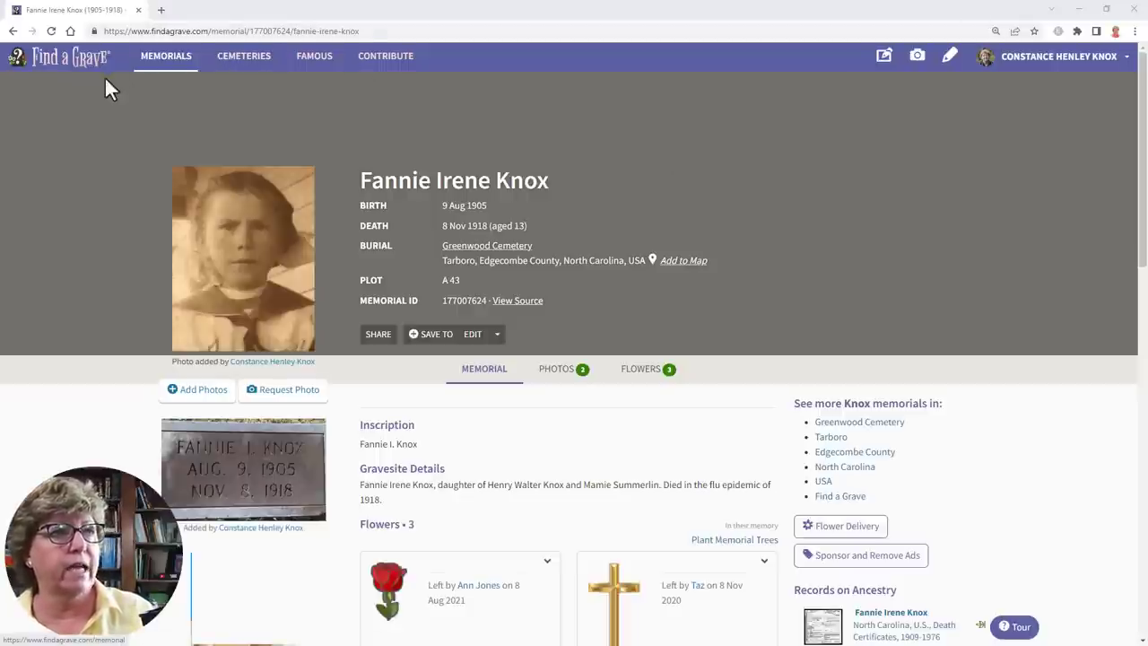
Visit the Memorials, Cemeteries and Famous pages, then choose Add Memorials on the Contribute page
{"action": "left_click", "coordinate": [152, 63]}
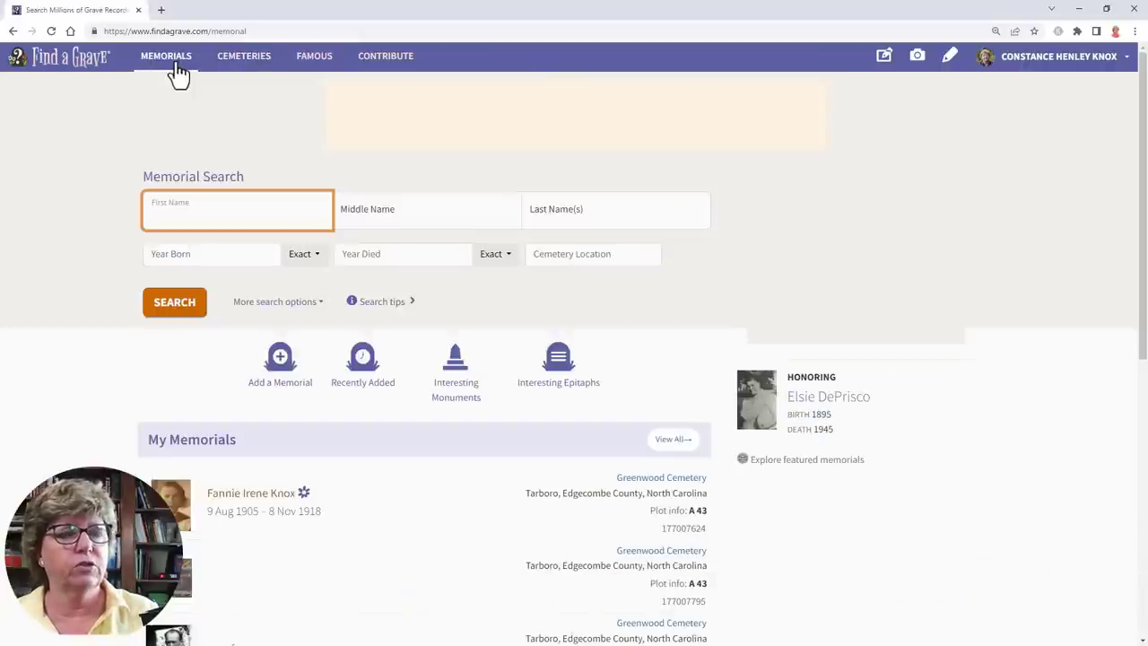
{"action": "left_click", "coordinate": [251, 62]}
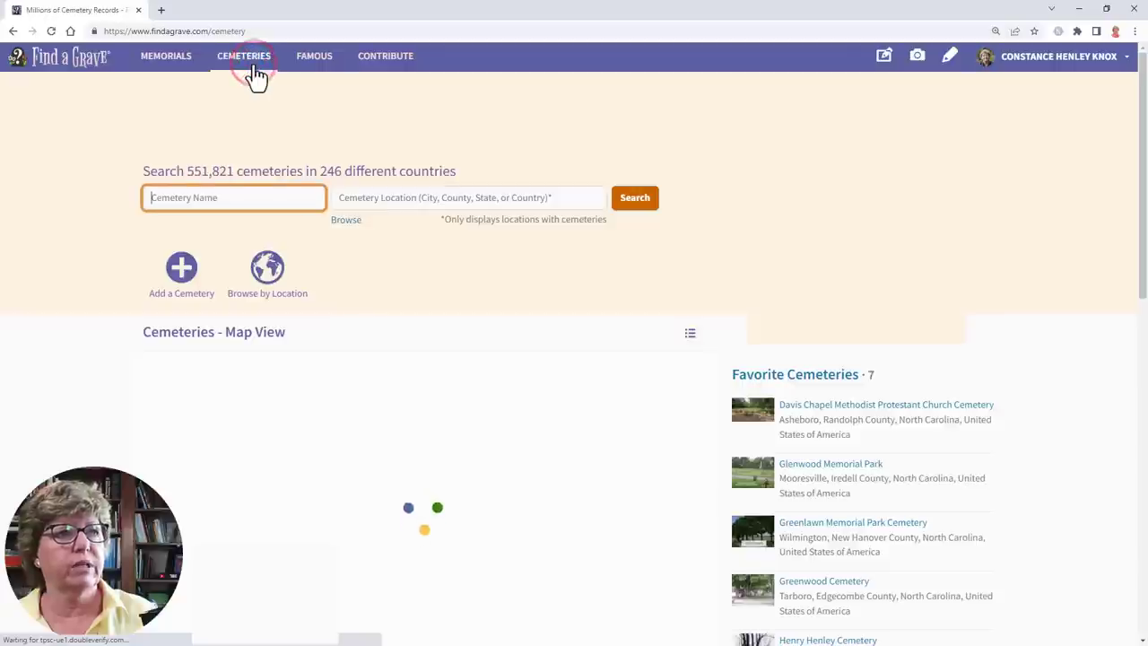
{"action": "left_click", "coordinate": [320, 66]}
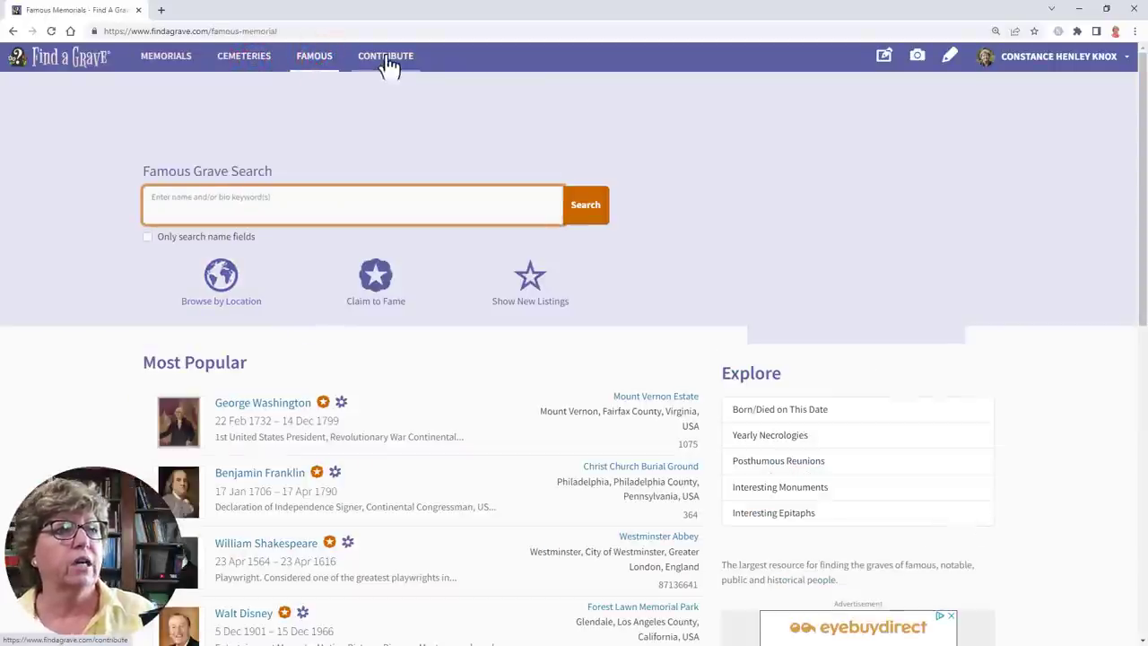
{"action": "left_click", "coordinate": [388, 60]}
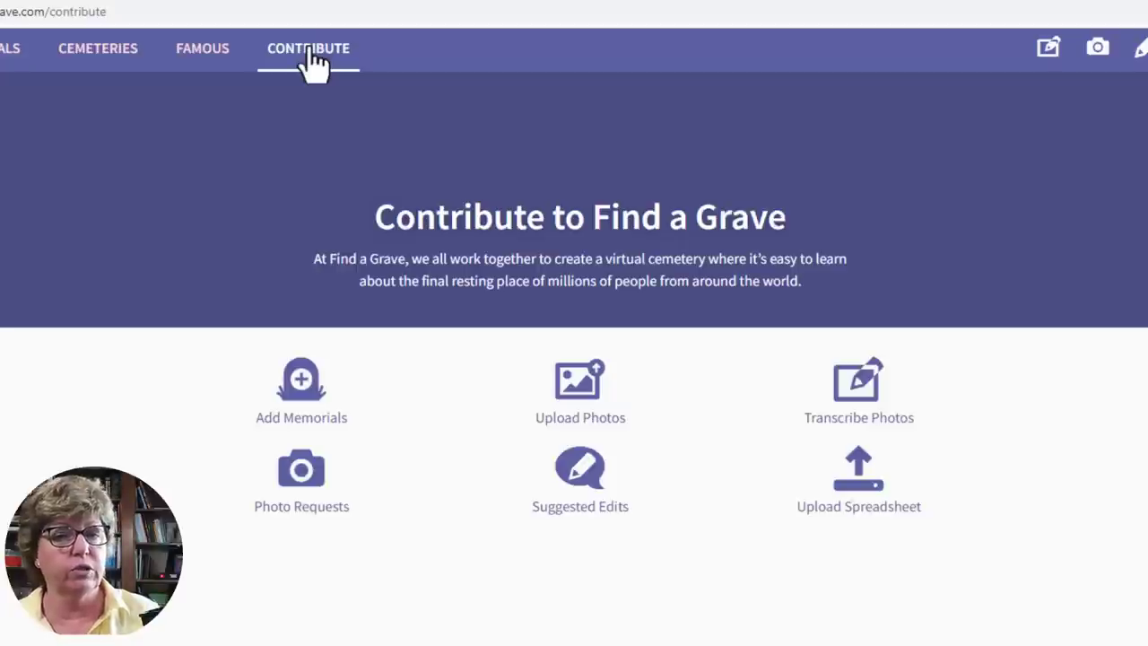
{"action": "left_click", "coordinate": [303, 384]}
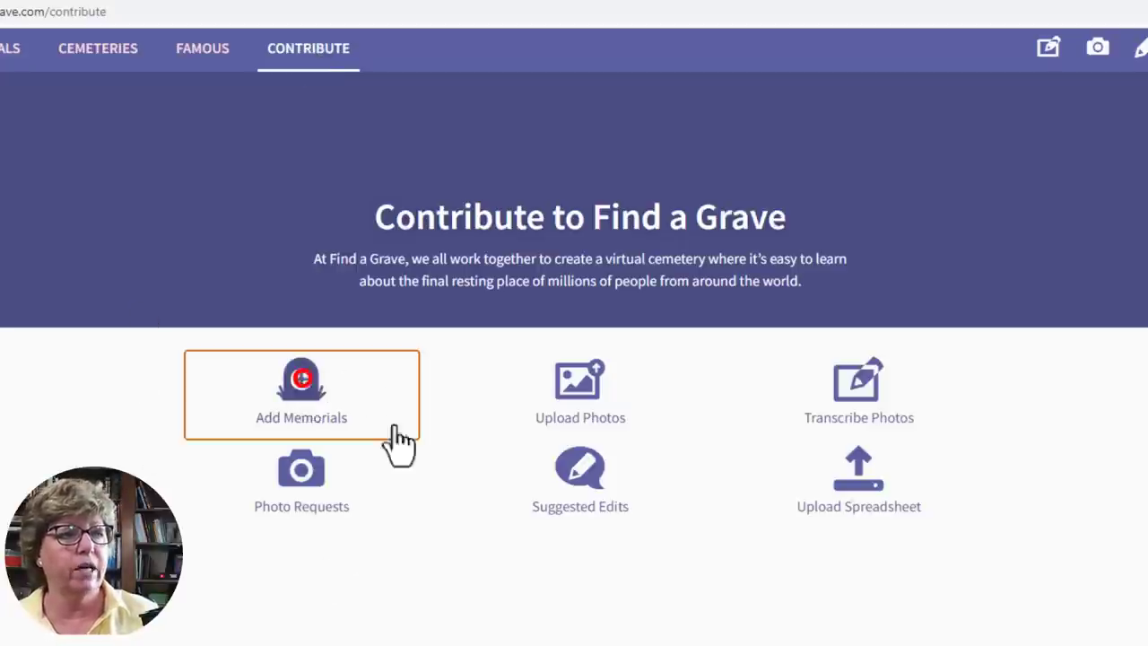
Look at the Cemetery Name field on the new-memorial form, then scroll George W Simmons's memorial to its footer
{"action": "left_click", "coordinate": [423, 285]}
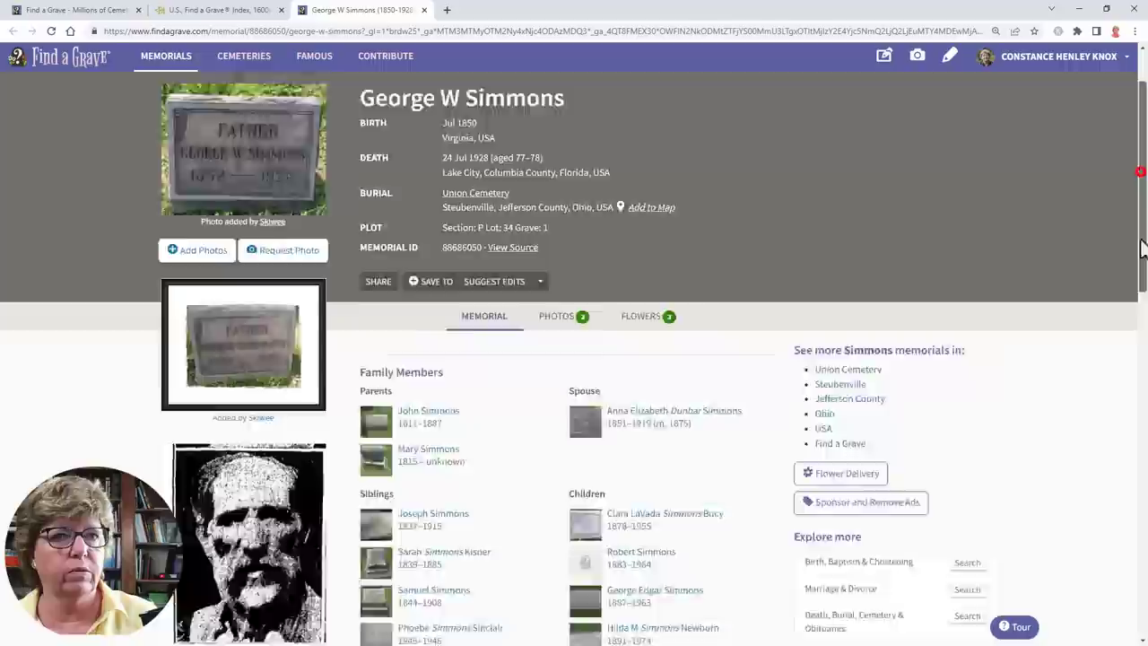
{"action": "left_click_drag", "start_coordinate": [1139, 179], "coordinate": [1141, 529]}
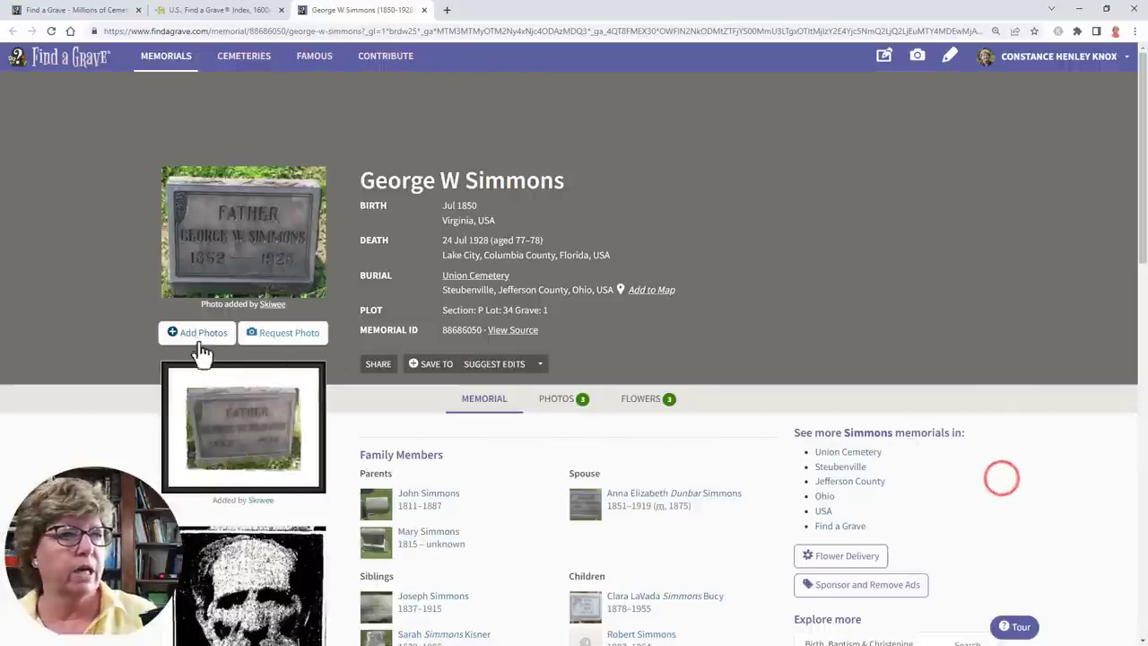
Upload Union Cemetery Steubenville Ohio.jpg to the memorial's photos
{"action": "left_click", "coordinate": [195, 333]}
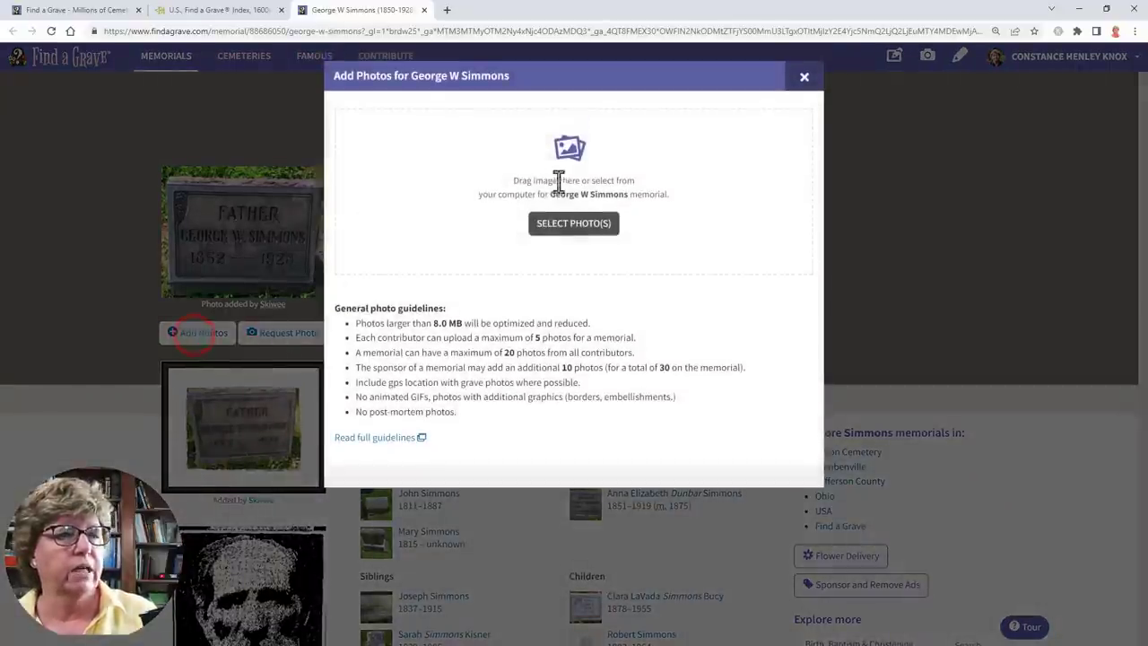
{"action": "left_click", "coordinate": [603, 233]}
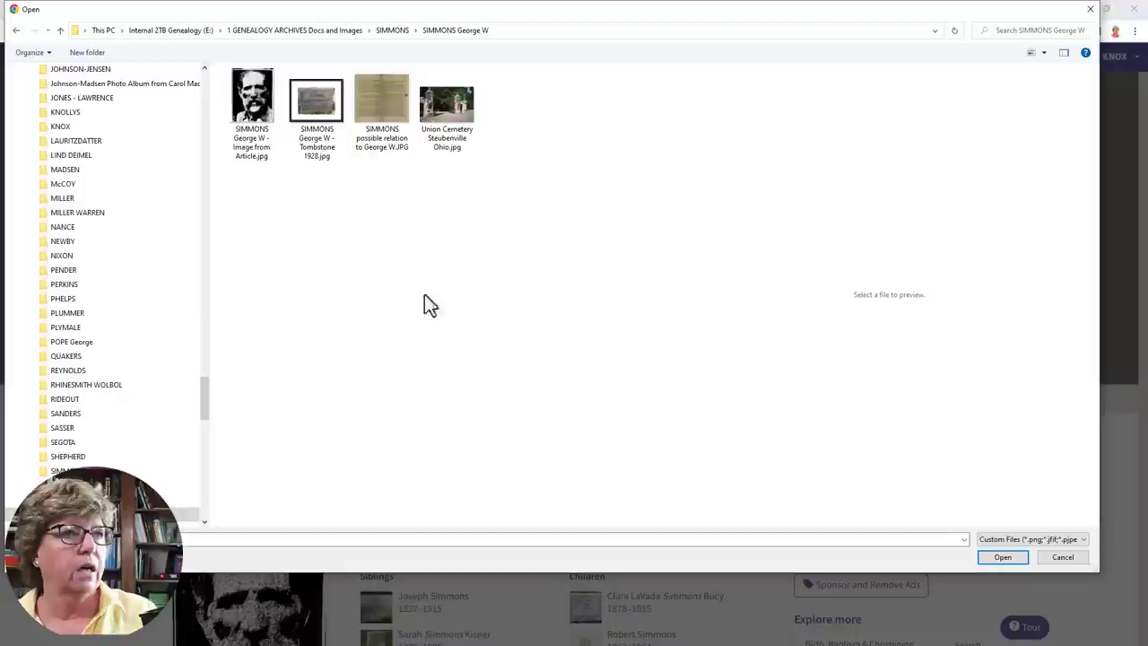
{"action": "left_click", "coordinate": [445, 112]}
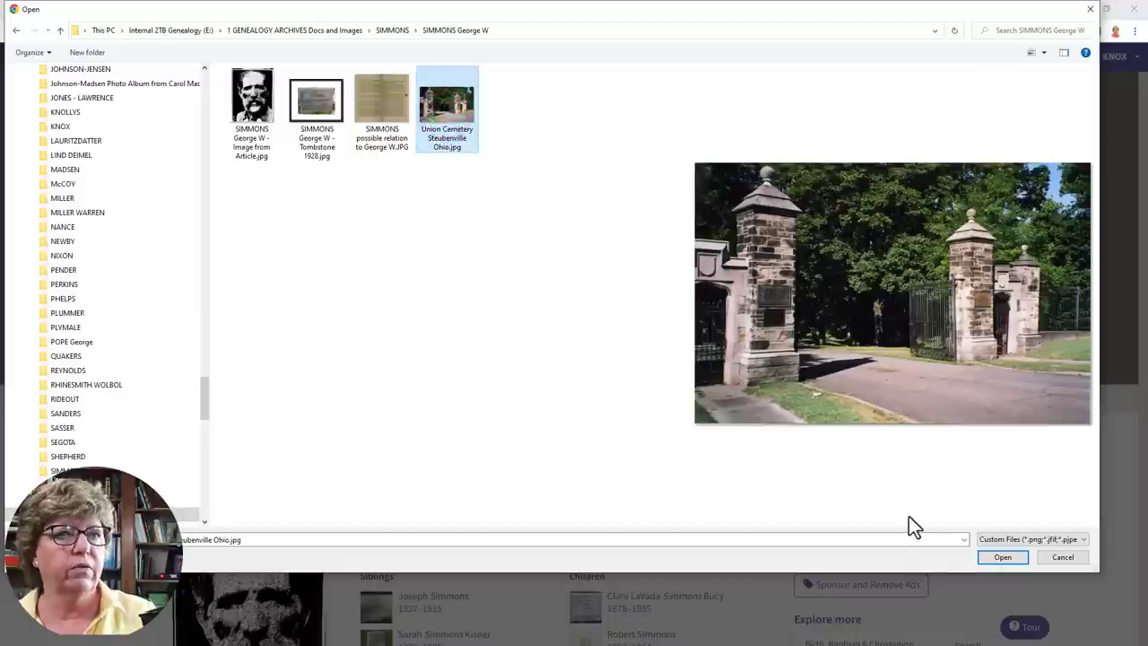
{"action": "left_click", "coordinate": [997, 557]}
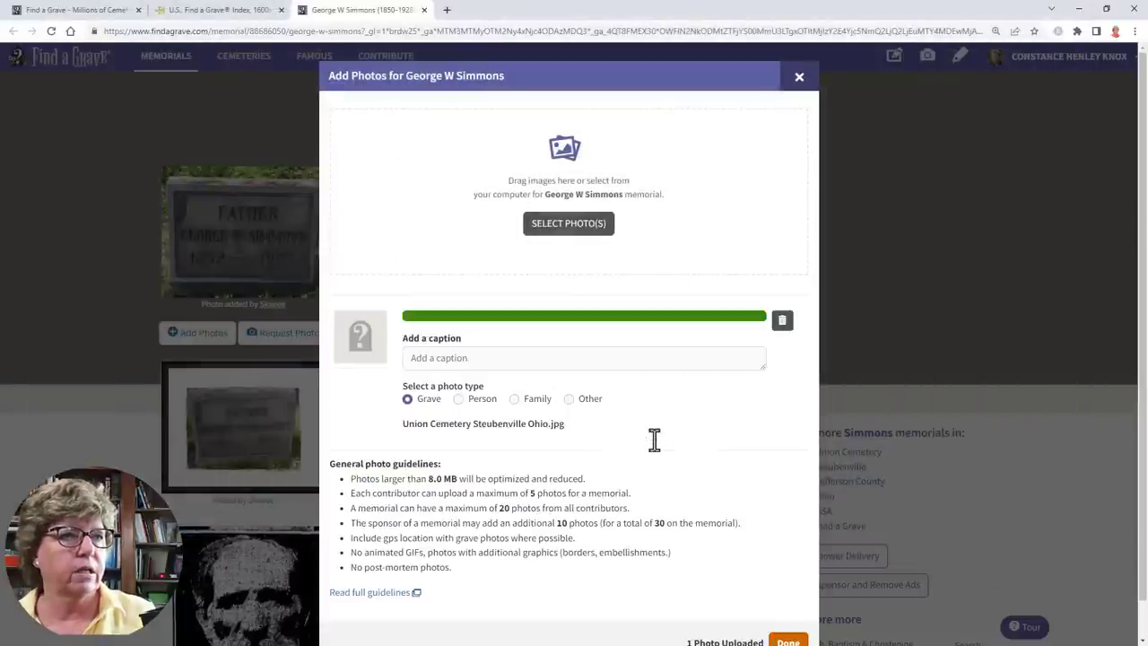
Caption the photo 'Front Entrance to Union Cemetery' and set its type to Other
{"action": "left_click", "coordinate": [522, 361]}
{"action": "type", "text": "Front Ent"}
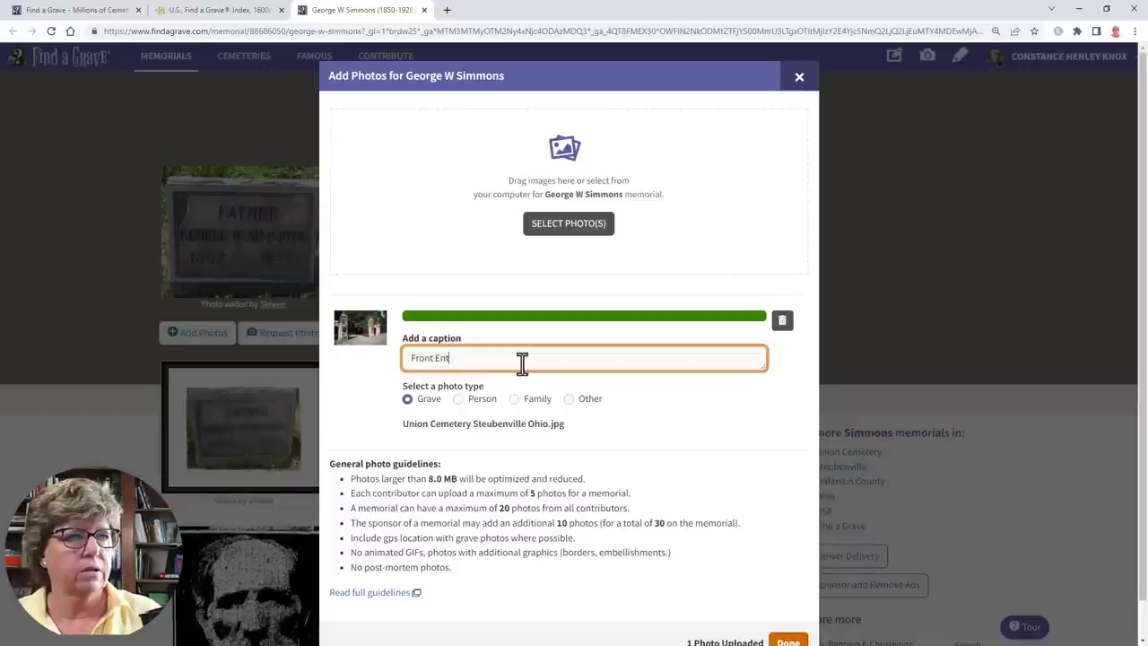
{"action": "type", "text": "rance to Union Cemetery"}
{"action": "left_click", "coordinate": [568, 399]}
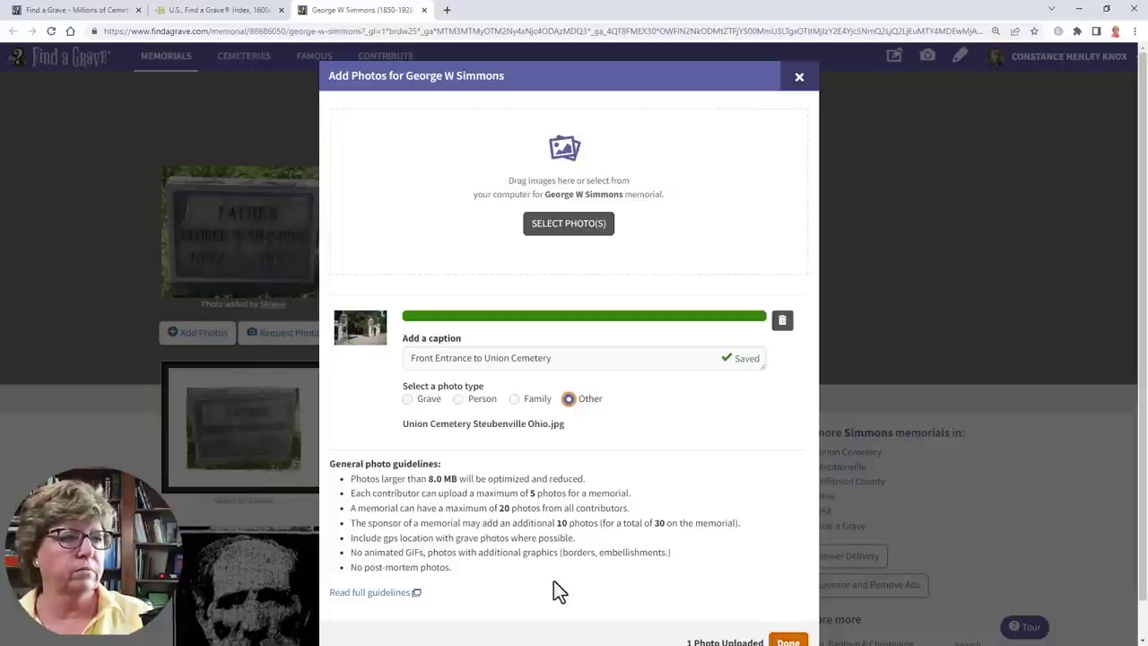
{"action": "scroll", "coordinate": [554, 581], "scroll_direction": "down", "scroll_amount": 1}
Finish the upload, check the new photo on the memorial, and open its contributor's profile
{"action": "left_click", "coordinate": [786, 604]}
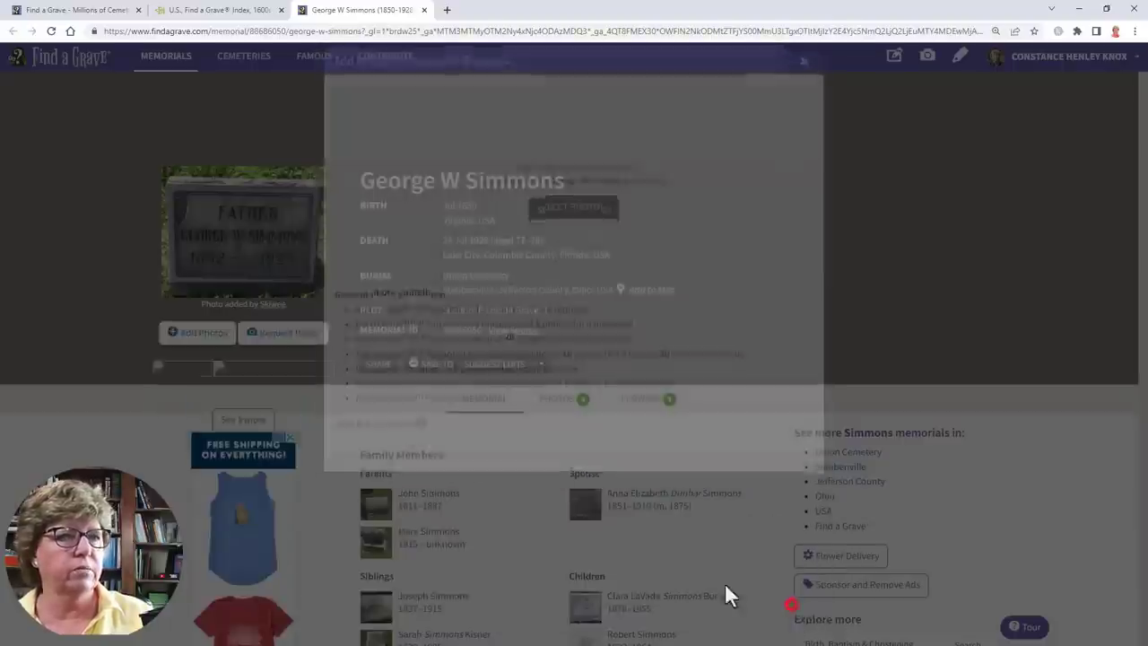
{"action": "scroll", "coordinate": [266, 583], "scroll_direction": "down", "scroll_amount": 1}
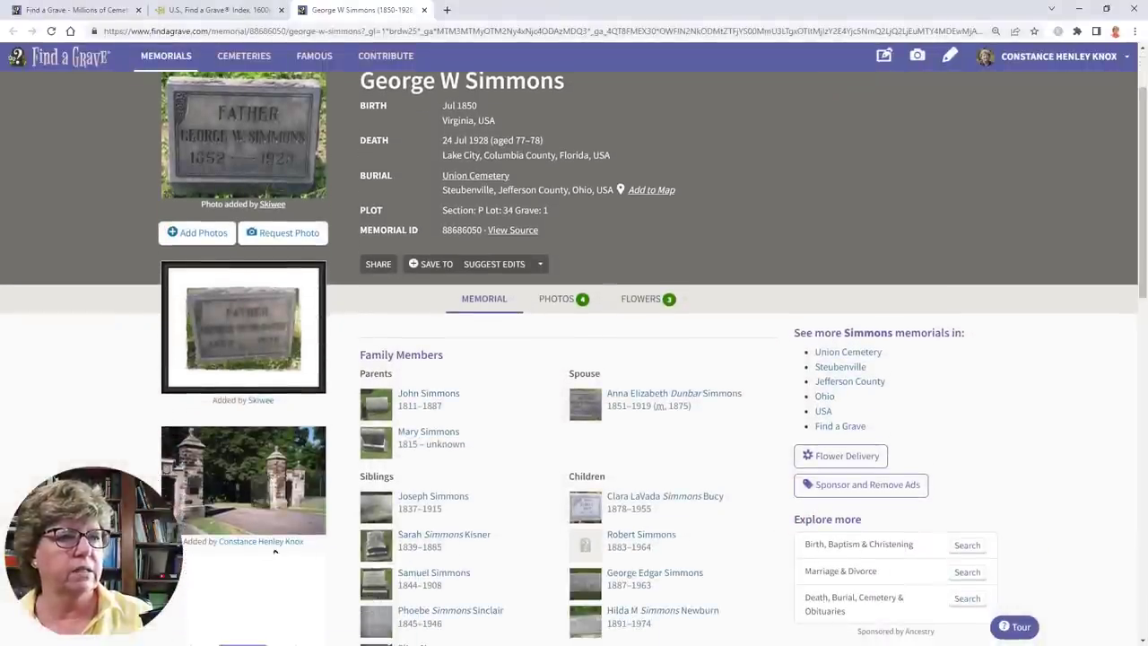
{"action": "scroll", "coordinate": [274, 547], "scroll_direction": "up", "scroll_amount": 1}
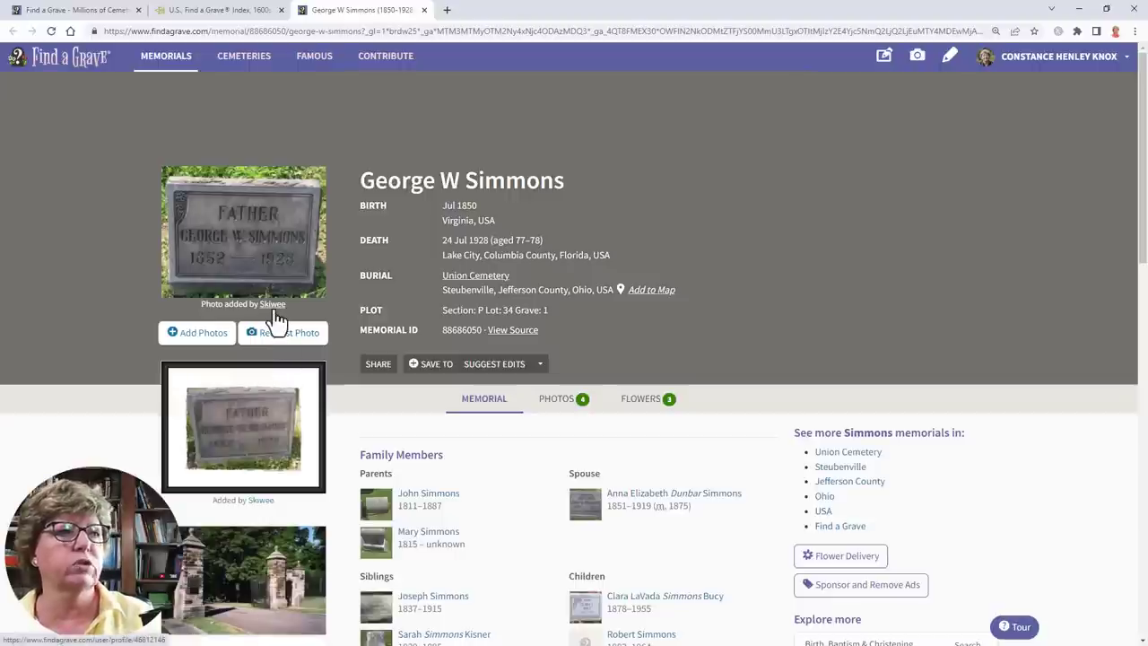
{"action": "scroll", "coordinate": [333, 530], "scroll_direction": "down", "scroll_amount": 1}
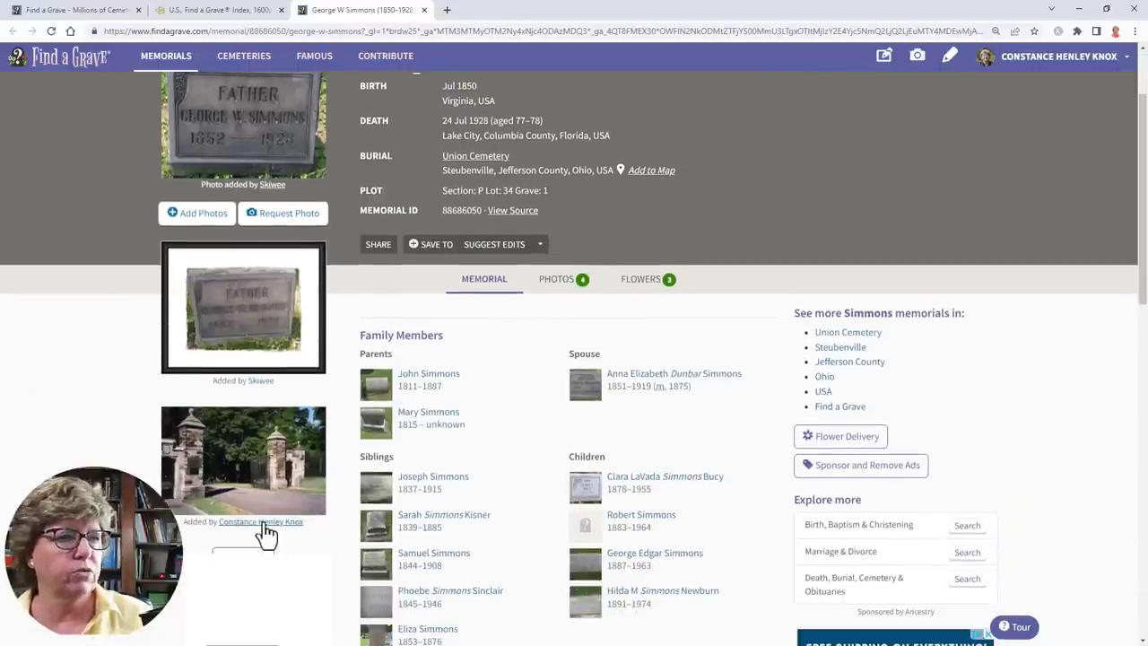
{"action": "left_click", "coordinate": [269, 522]}
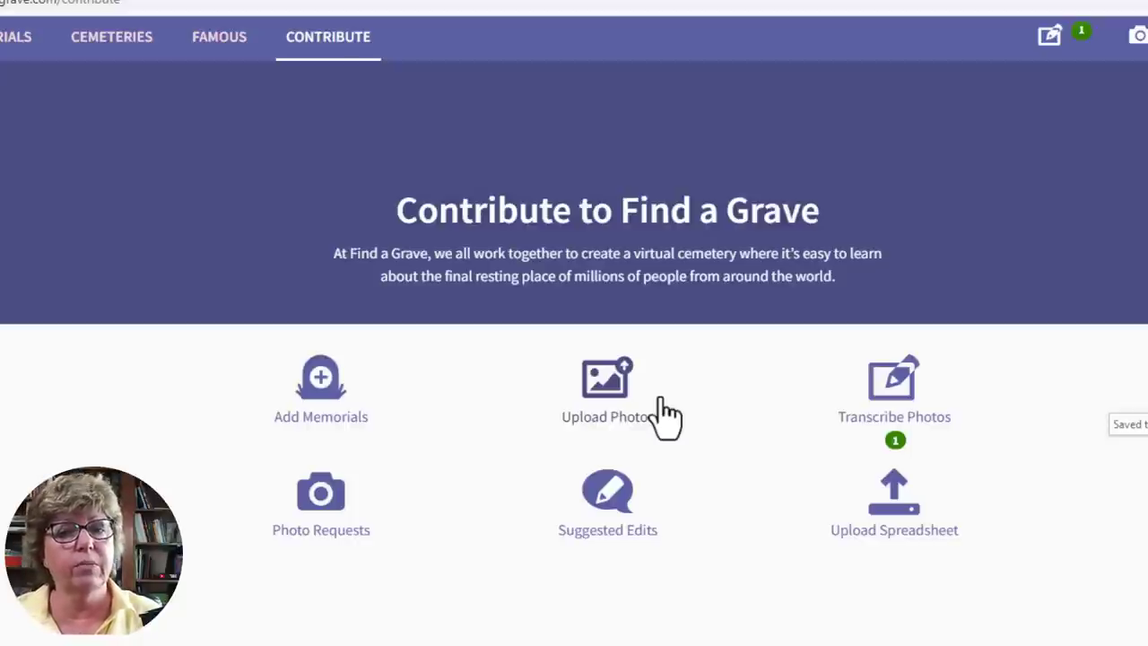
{"action": "left_click", "coordinate": [890, 395]}
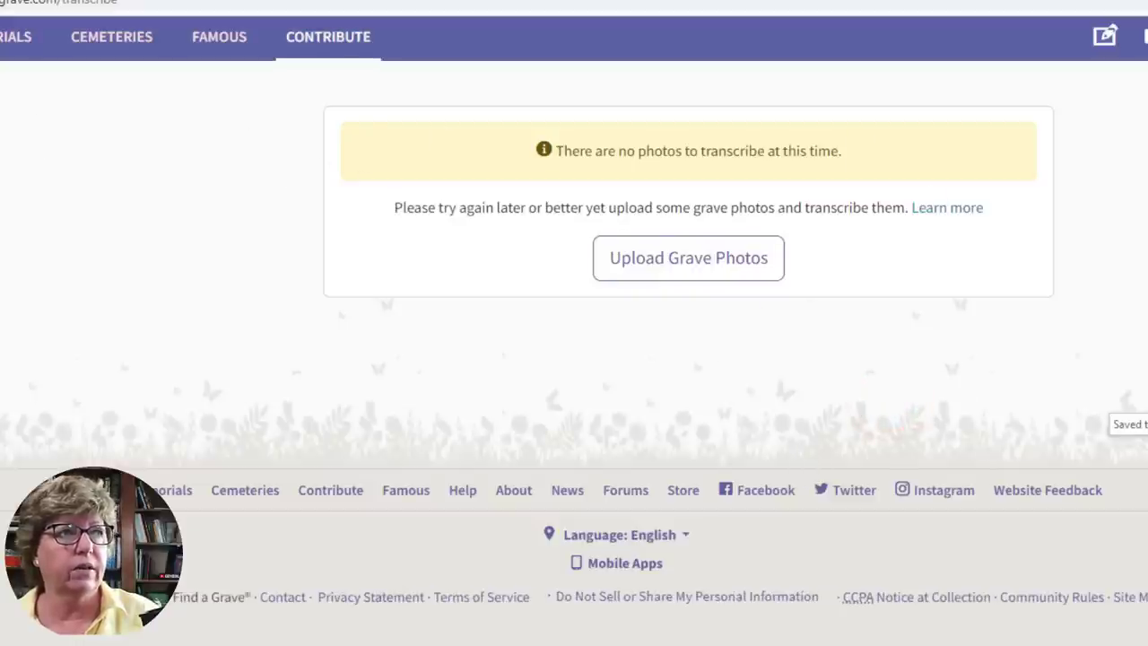
{"action": "key", "text": "alt+Left"}
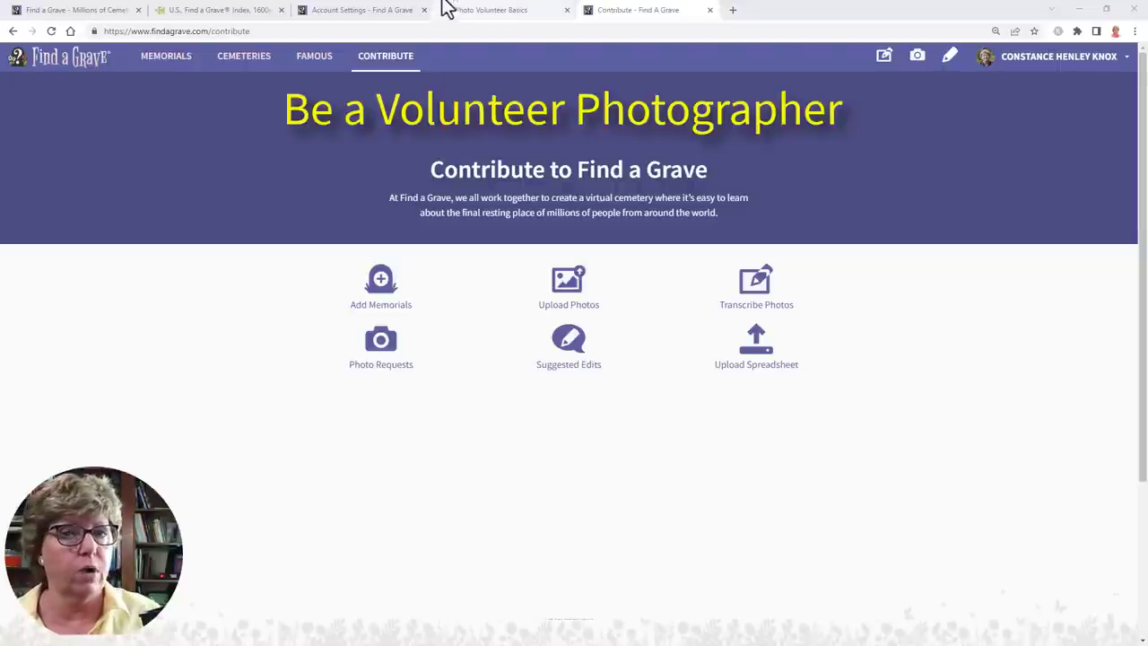
Filter Photo Requests by Current Location to show 18 requests within 5 miles
{"action": "left_click", "coordinate": [386, 362]}
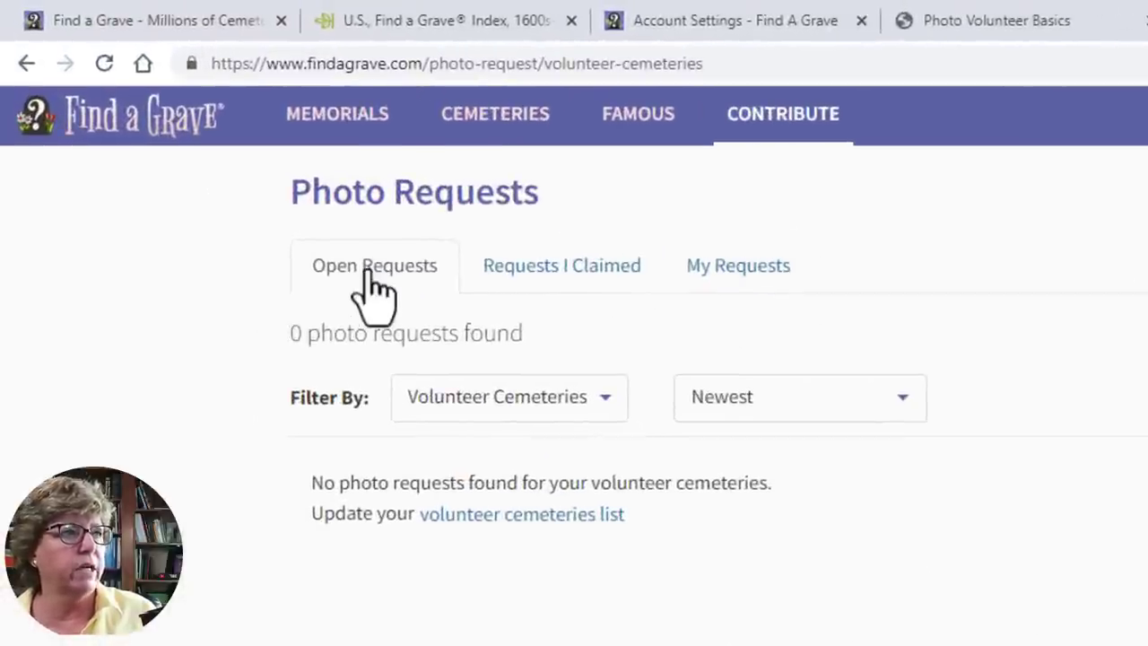
{"action": "left_click", "coordinate": [608, 410]}
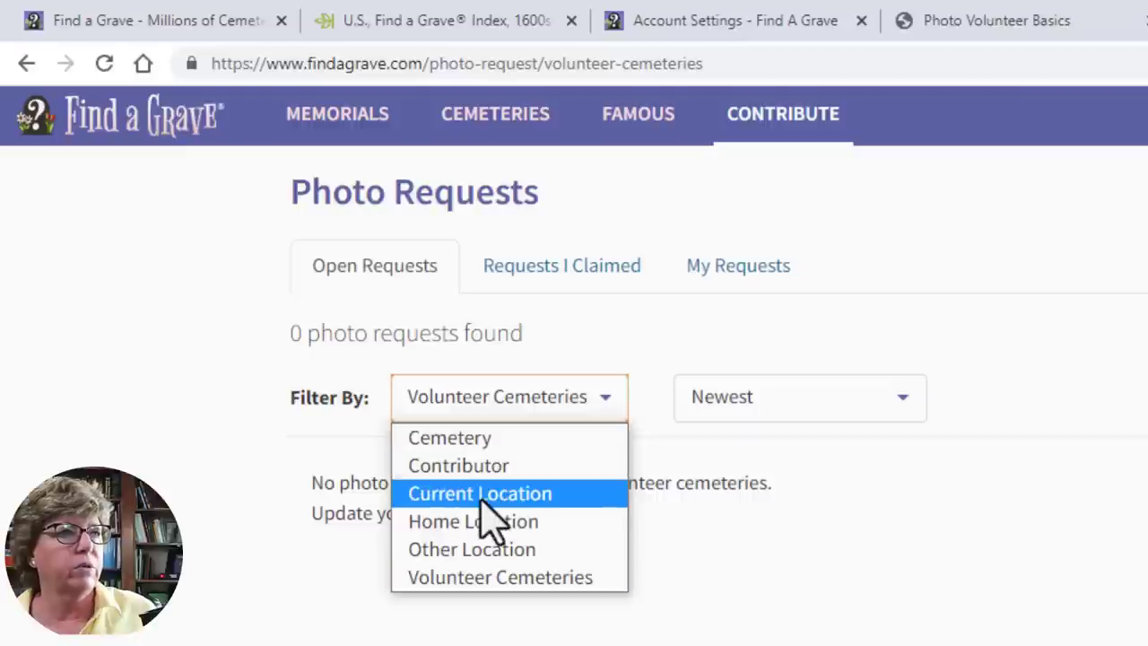
{"action": "left_click", "coordinate": [542, 495]}
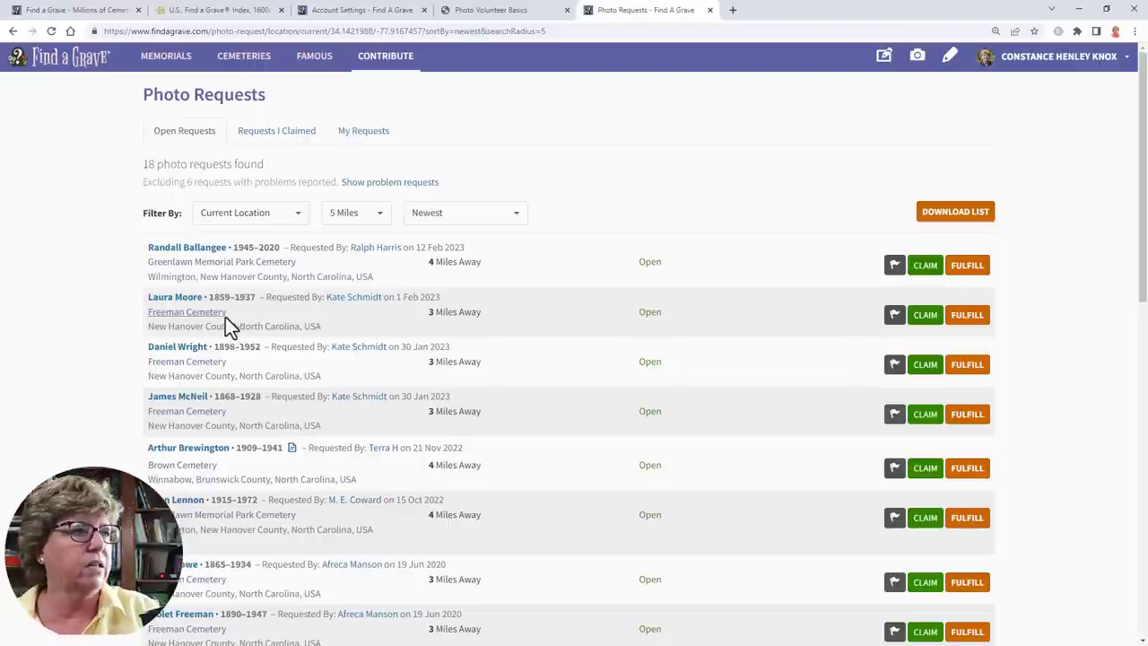
Open the Freeman Cemetery page in a new tab and enlarge its cemetery photo
{"action": "left_click", "coordinate": [213, 314]}
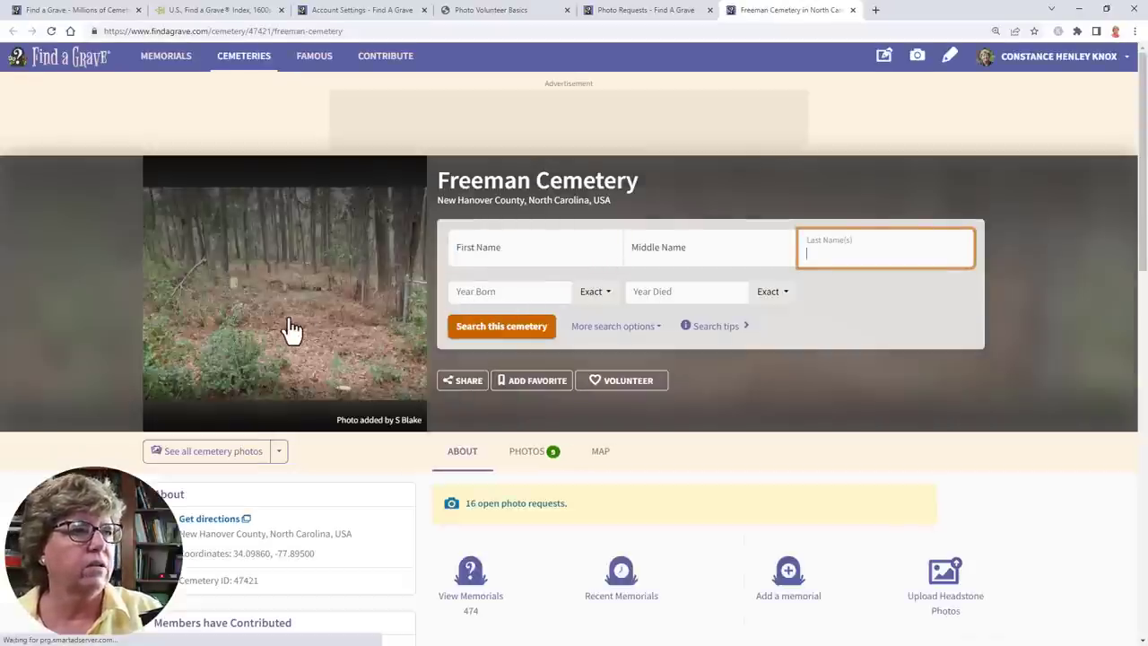
{"action": "left_click", "coordinate": [292, 330]}
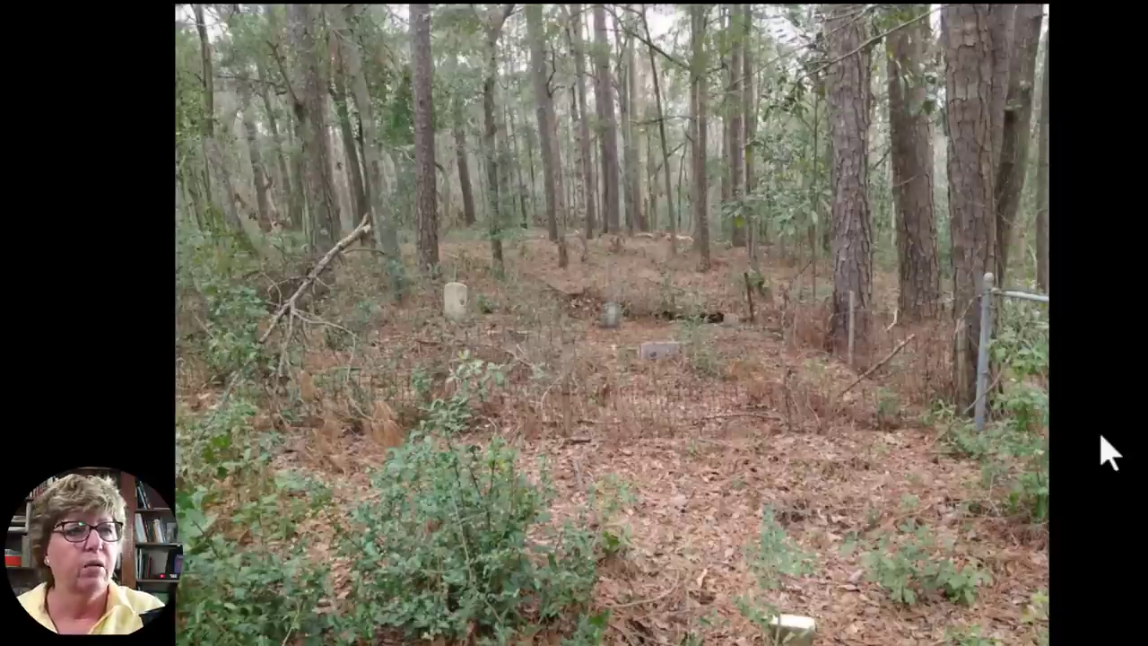
Advance four photos through the slideshow to the sunlit deciduous forest picture
{"action": "key", "text": "Right"}
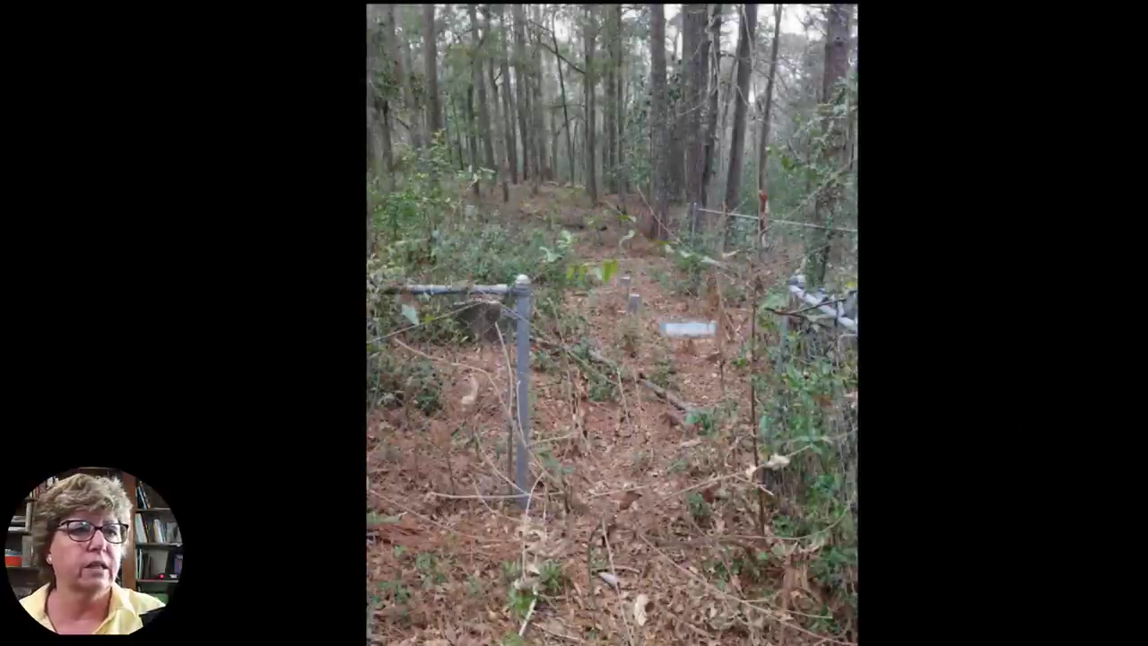
{"action": "key", "text": "Right"}
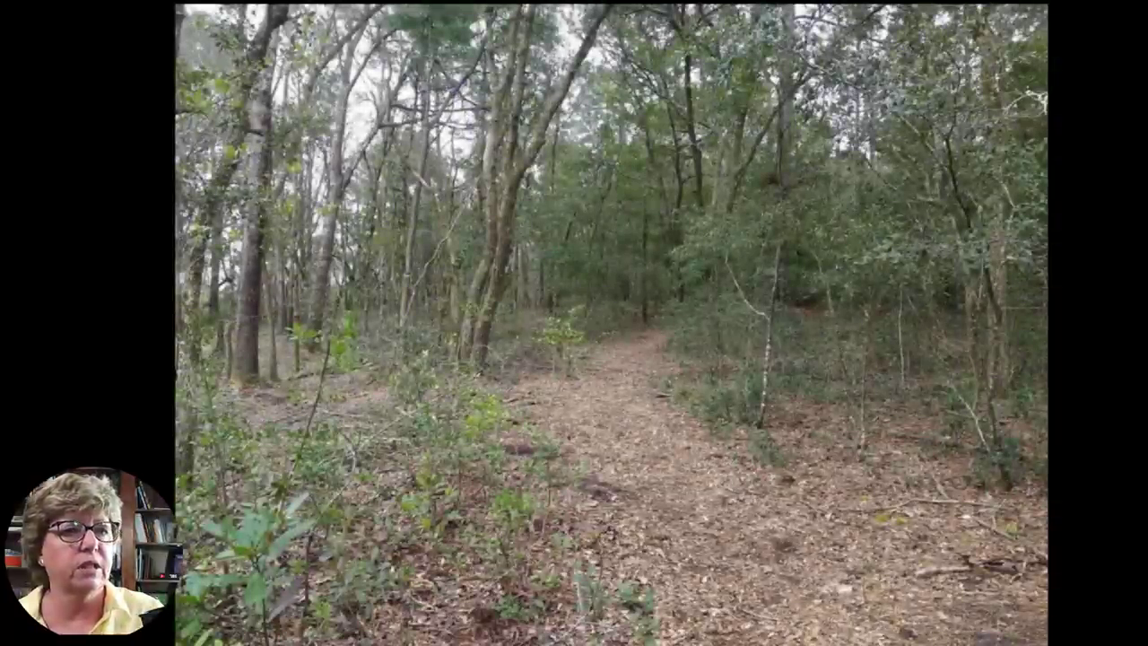
{"action": "key", "text": "Right"}
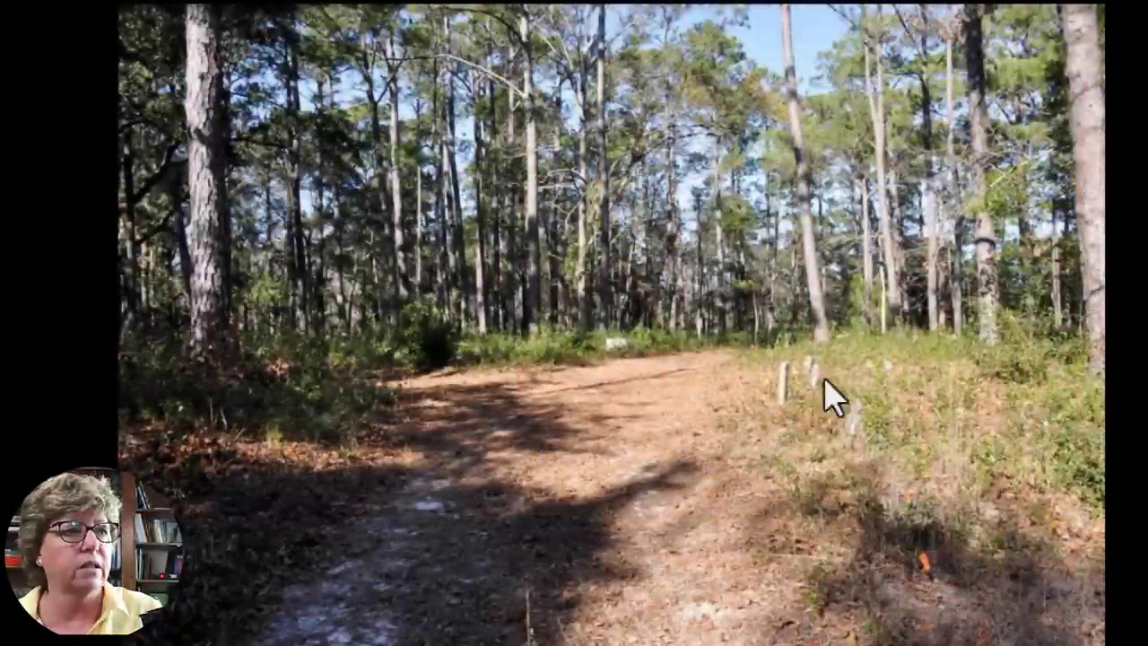
{"action": "key", "text": "Right"}
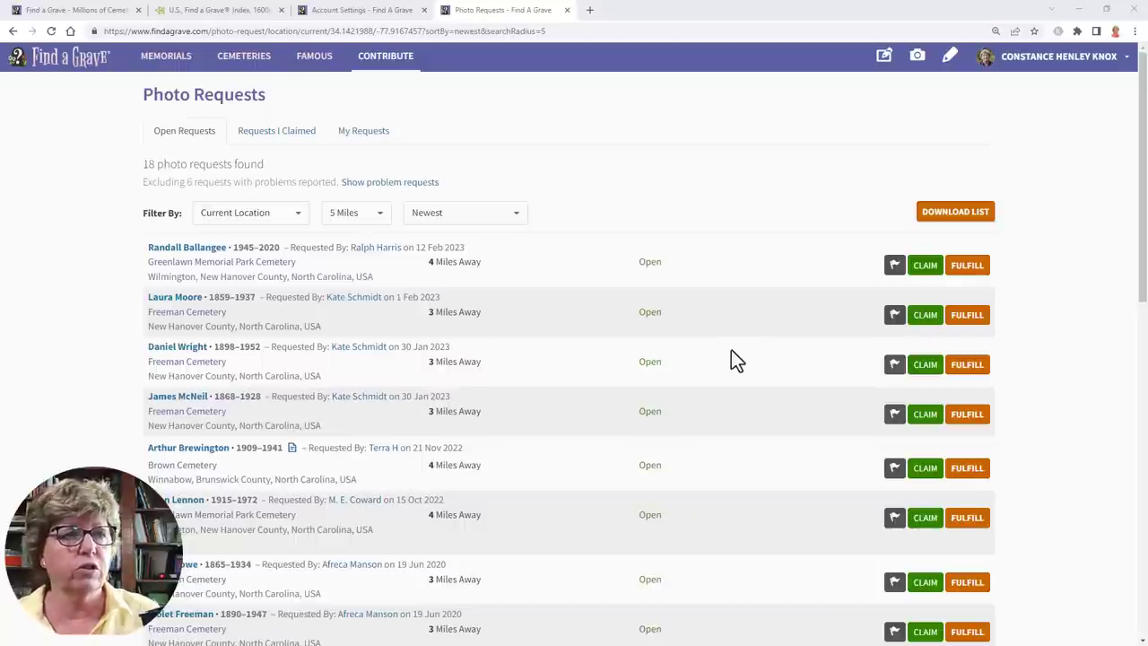
Check the empty Requests I Claimed list and the 9 open requests near home
{"action": "left_click", "coordinate": [263, 140]}
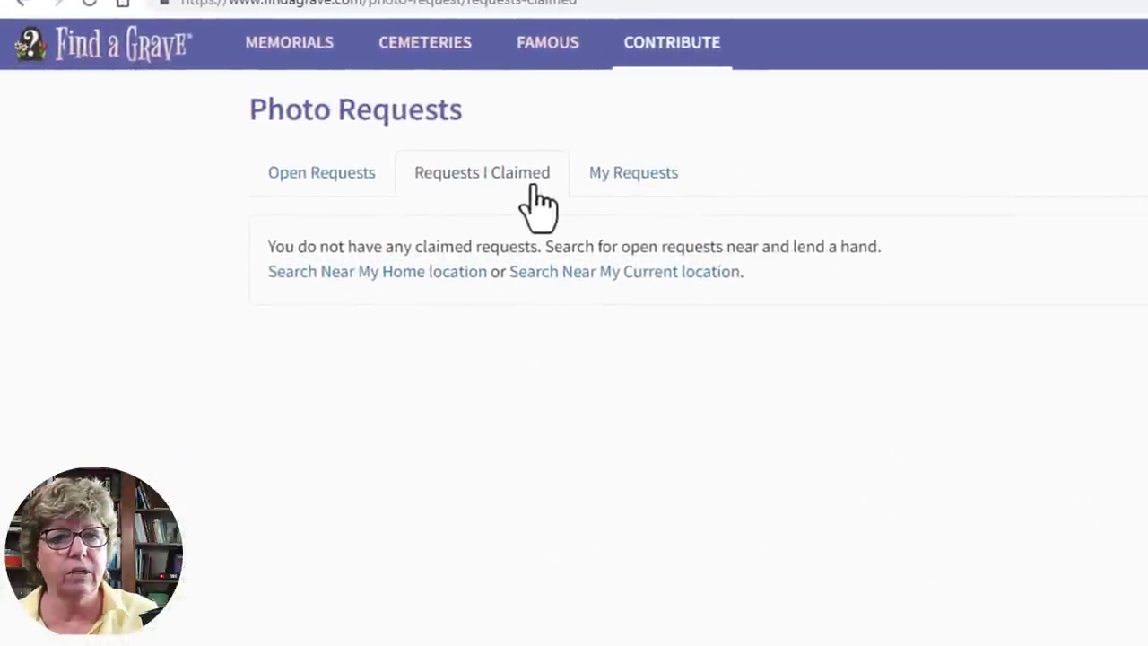
{"action": "left_click", "coordinate": [345, 173]}
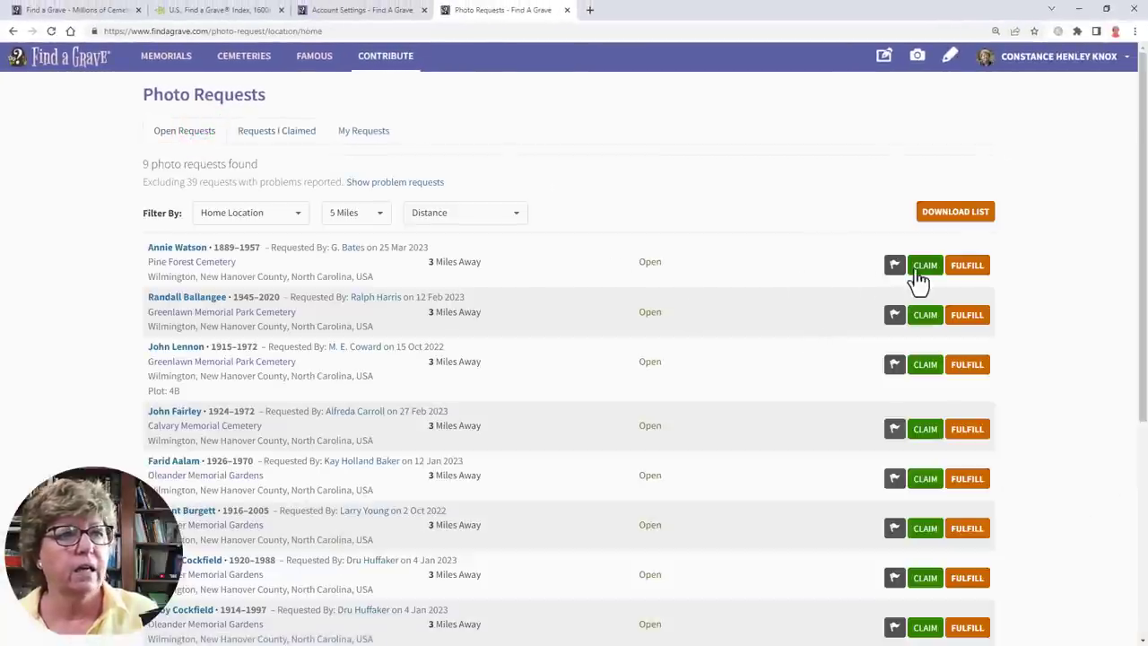
{"action": "left_click", "coordinate": [273, 133]}
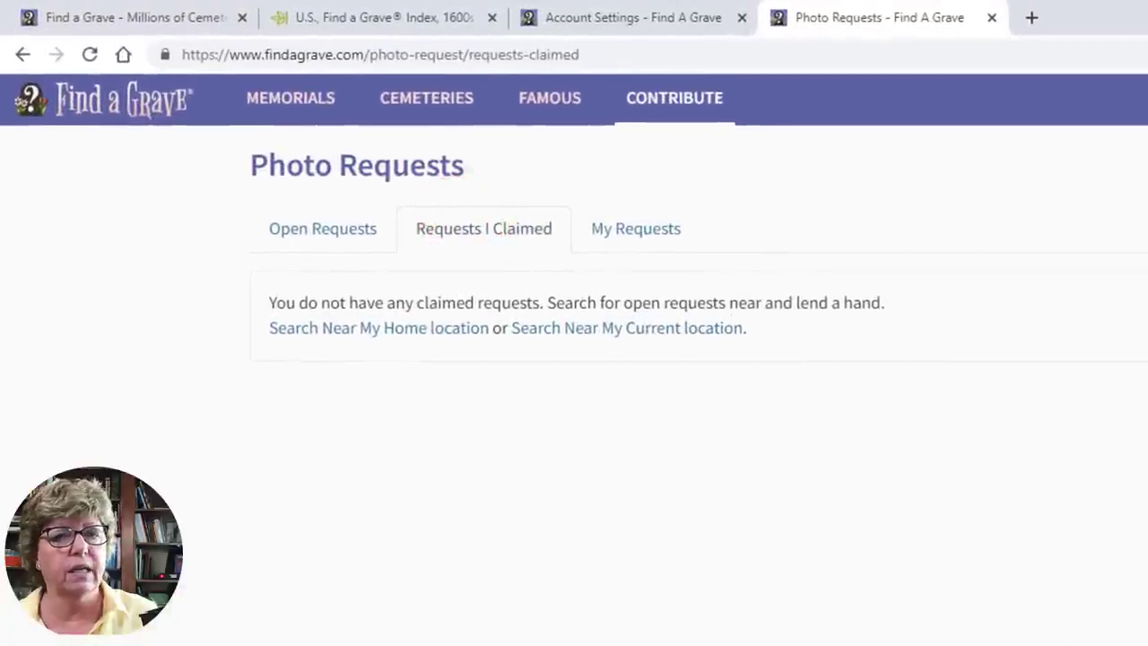
Browse the 12 fulfilled My Requests and show who fulfilled the top one on 30 Mar 2020
{"action": "left_click", "coordinate": [625, 229]}
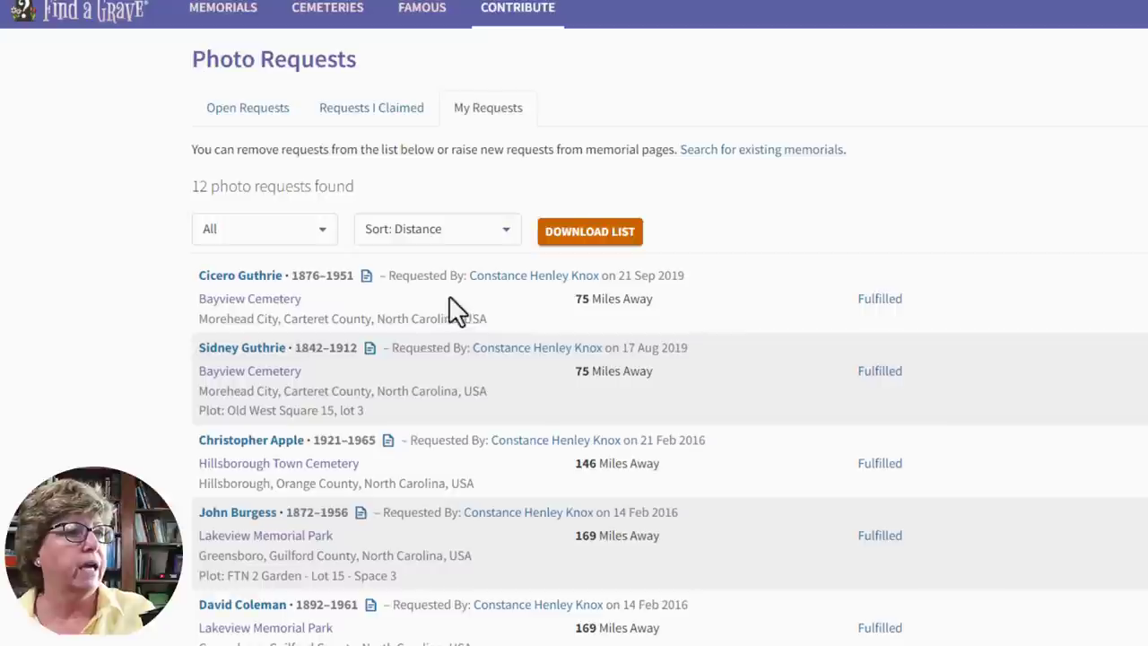
{"action": "scroll", "coordinate": [430, 592], "scroll_direction": "down", "scroll_amount": 3}
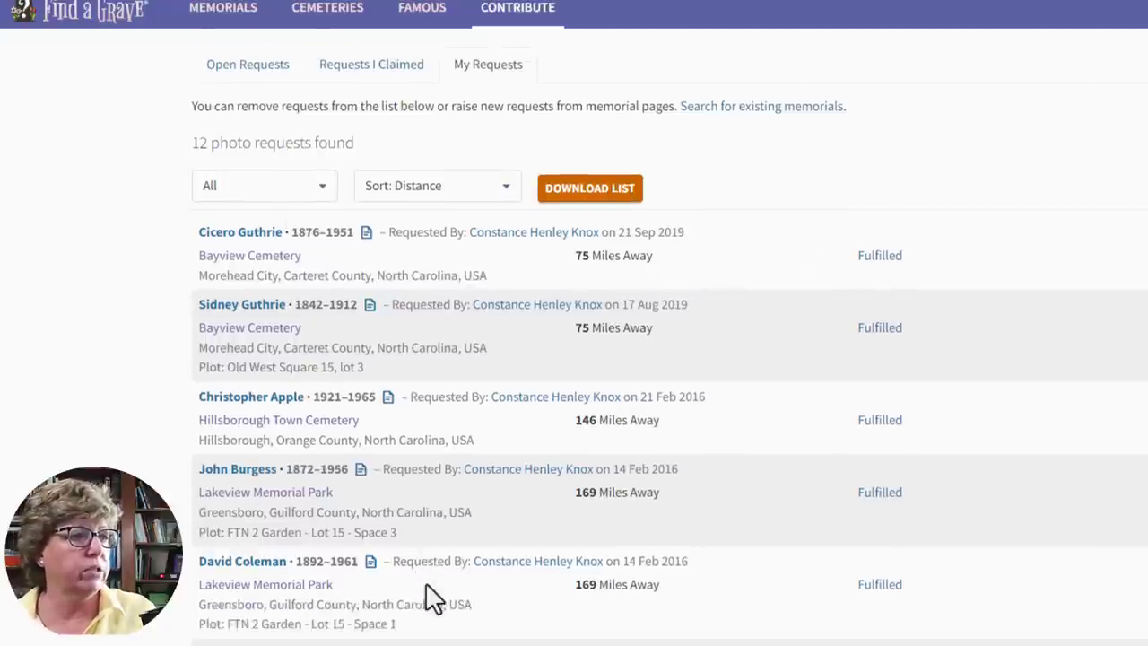
{"action": "scroll", "coordinate": [425, 583], "scroll_direction": "down", "scroll_amount": 3}
{"action": "scroll", "coordinate": [427, 585], "scroll_direction": "down", "scroll_amount": 3}
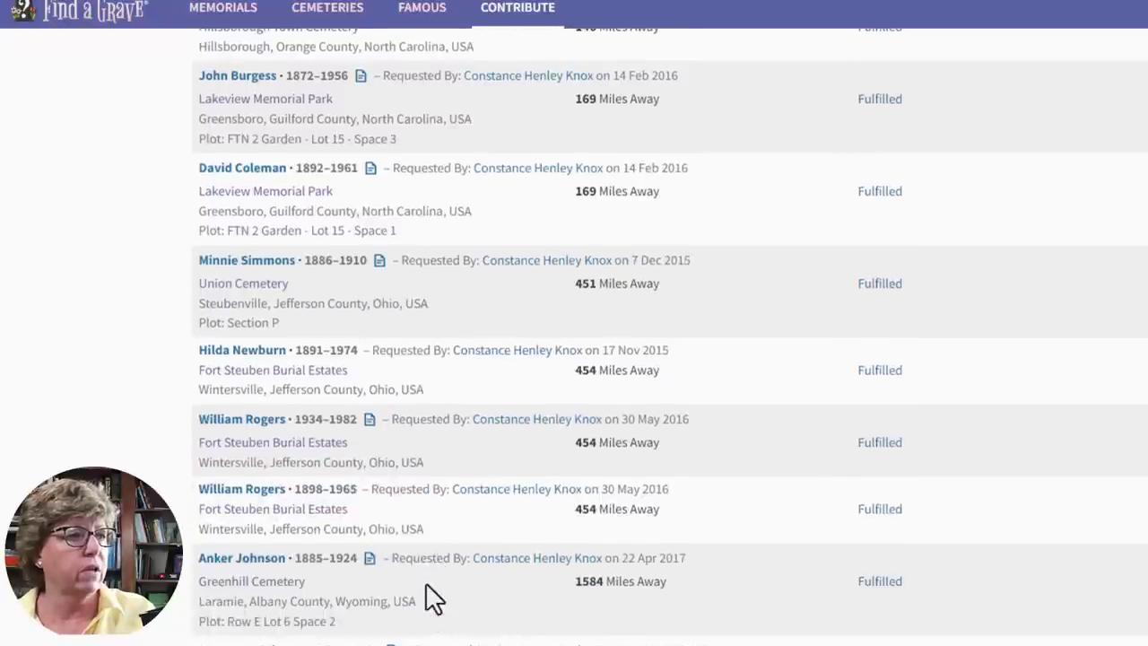
{"action": "scroll", "coordinate": [427, 585], "scroll_direction": "up", "scroll_amount": 3}
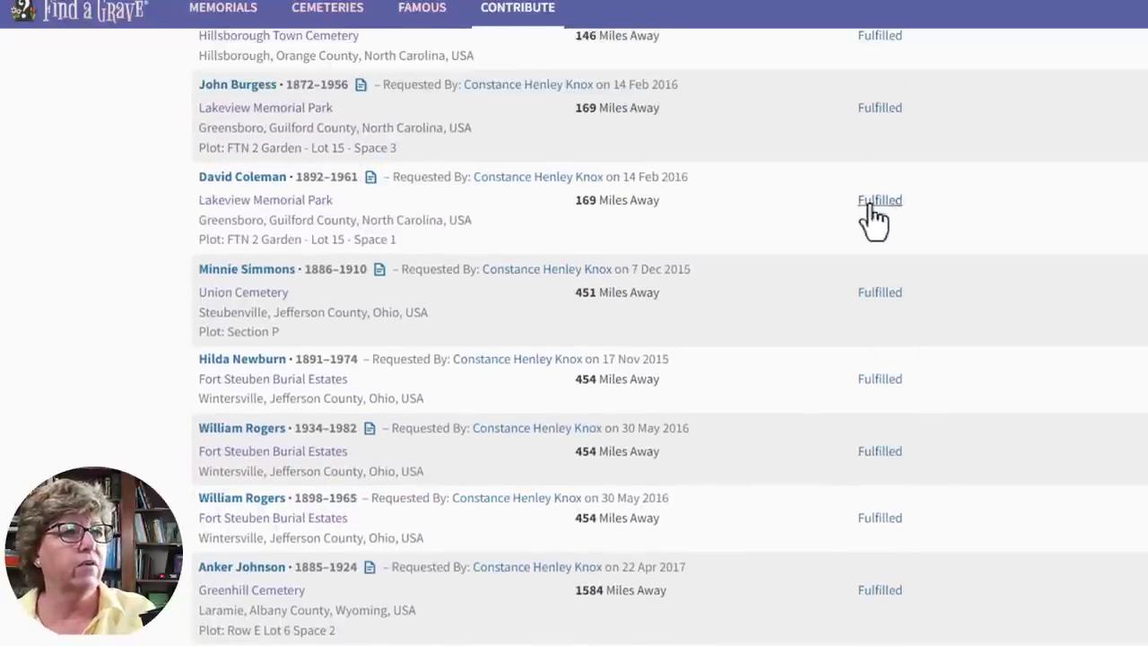
{"action": "scroll", "coordinate": [987, 308], "scroll_direction": "up", "scroll_amount": 7}
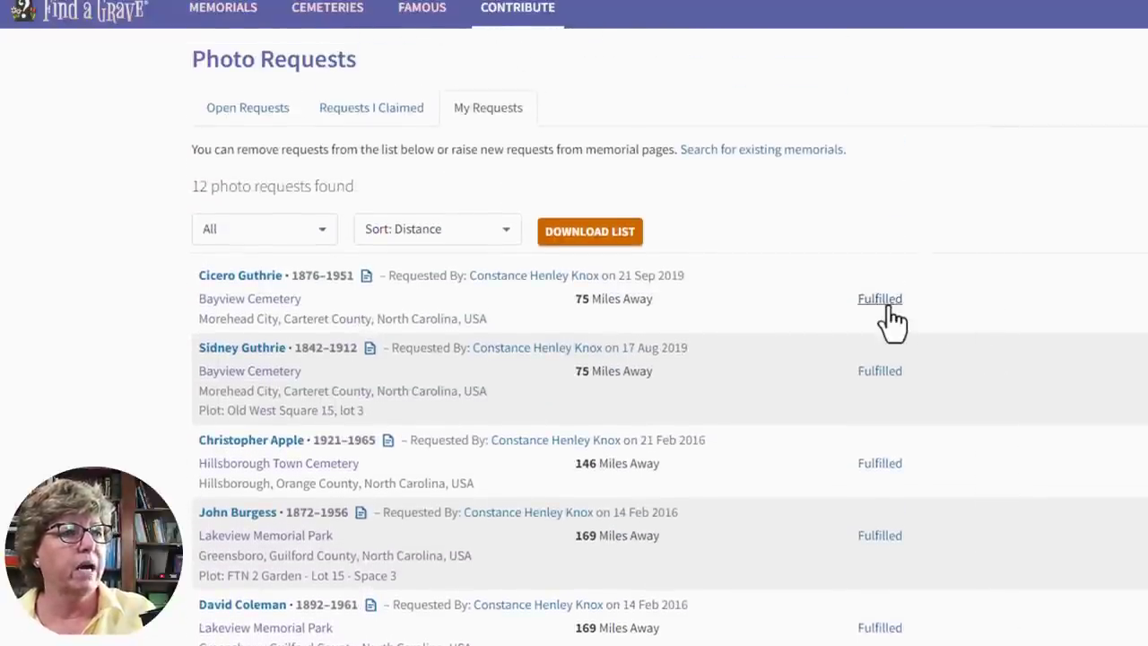
{"action": "left_click", "coordinate": [884, 300]}
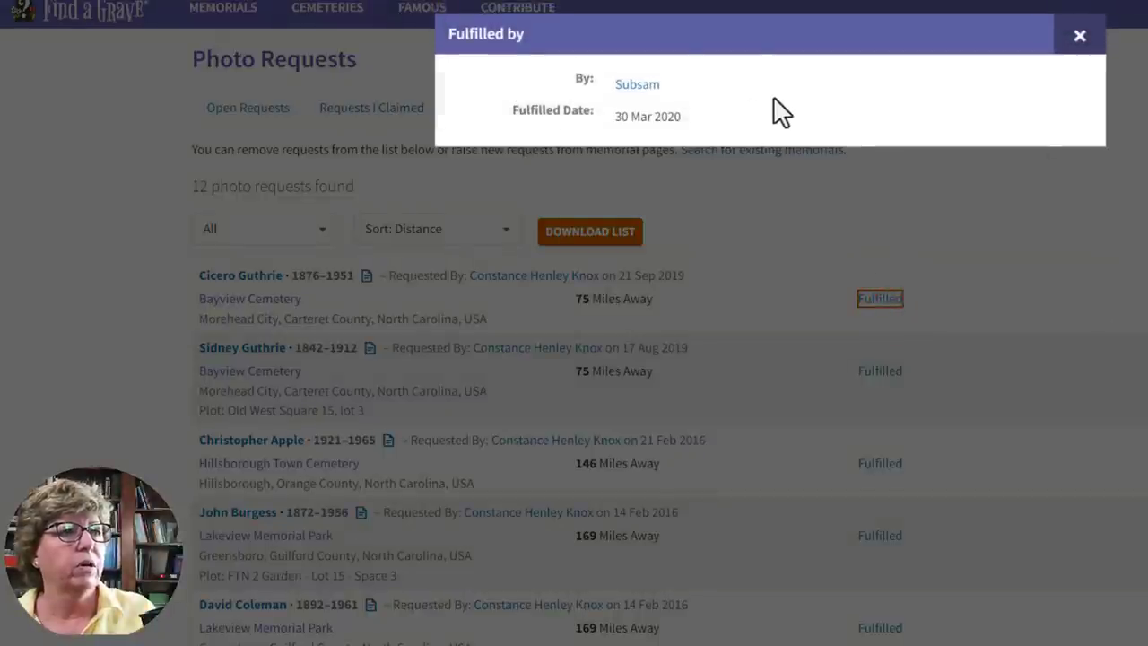